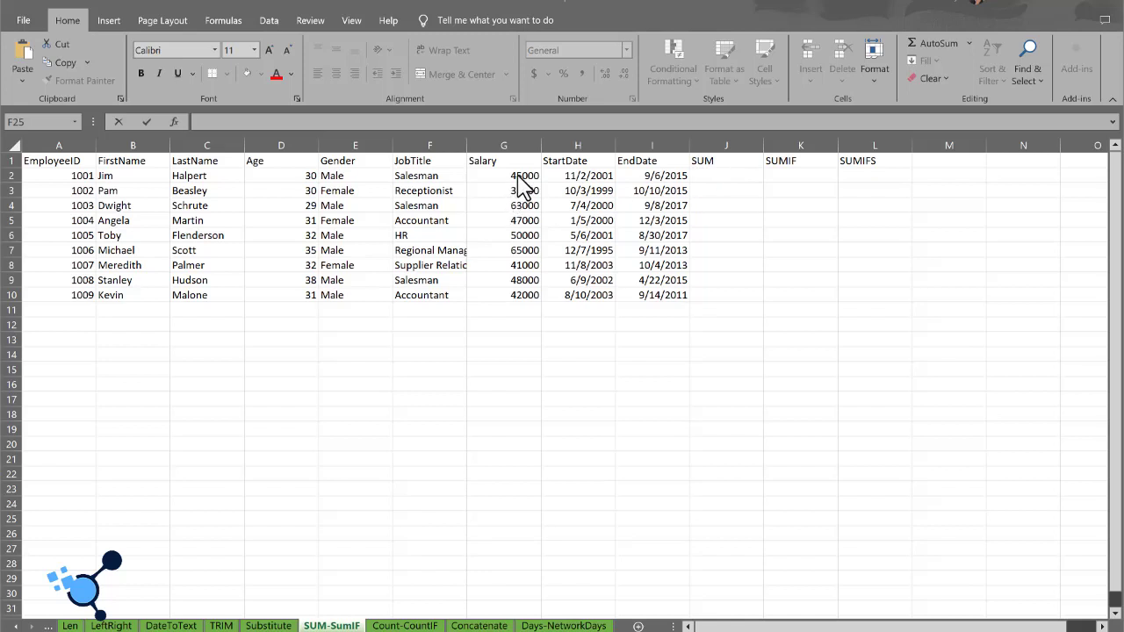
Step: Total the Salary column in cell J2 with the formula =SUM(G2:G10)
click(709, 177)
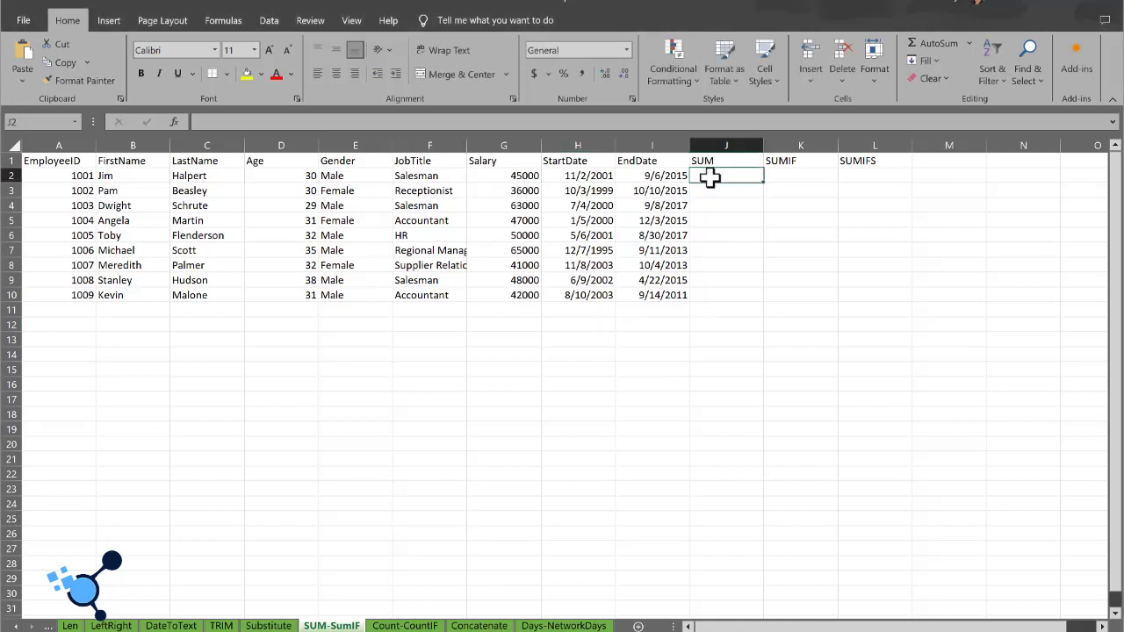
text(=SUM)
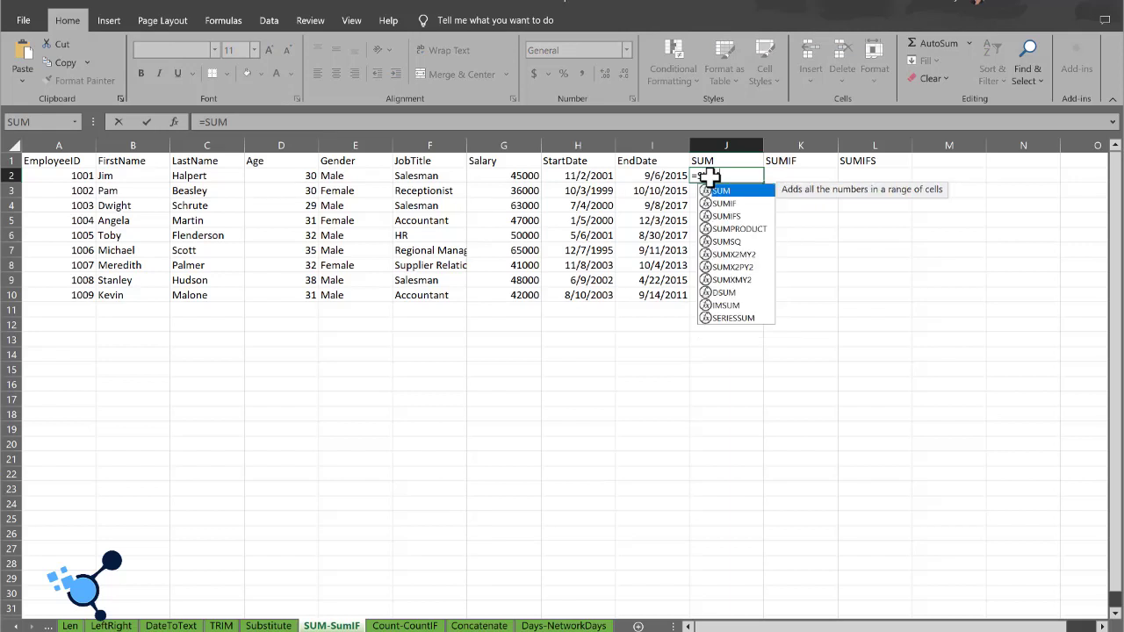
text(()
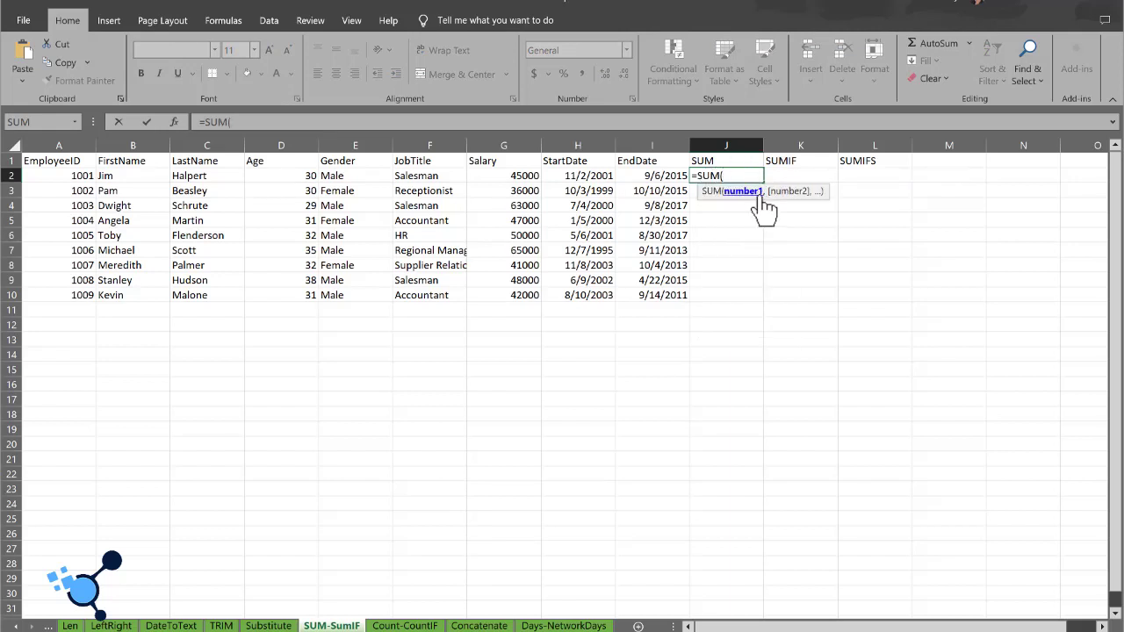
click(516, 178)
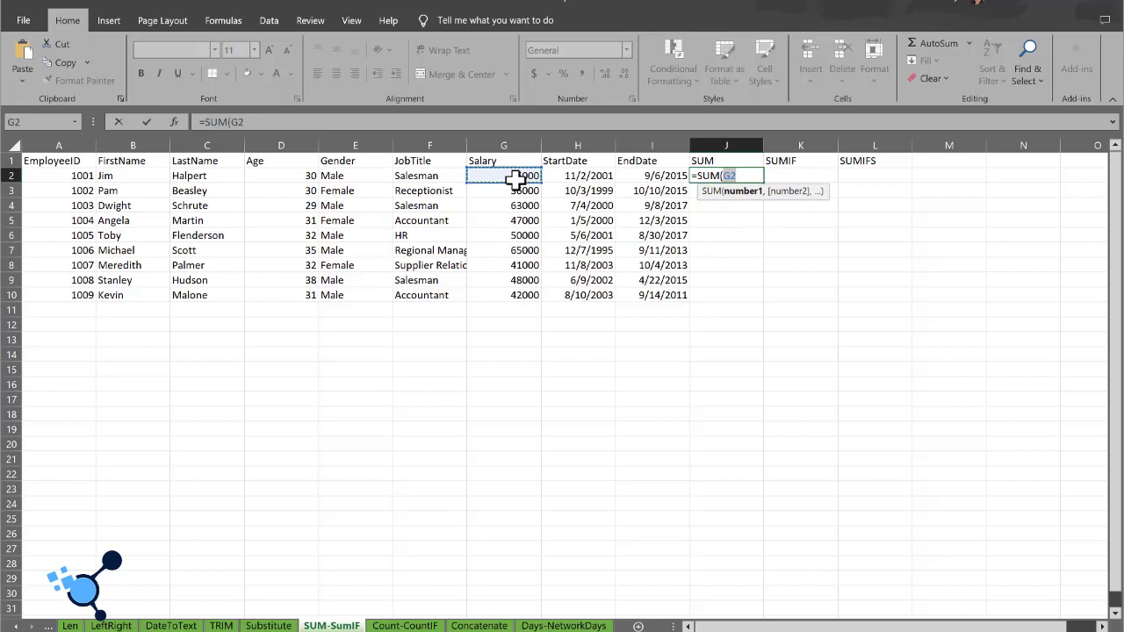
key(ctrl+shift+Down)
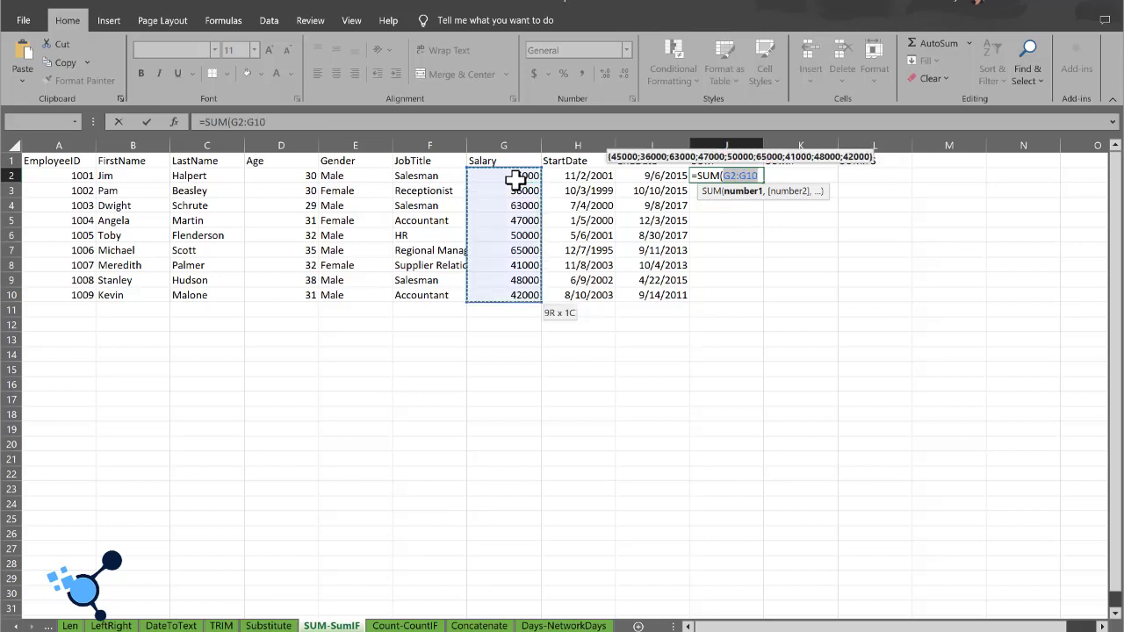
text())
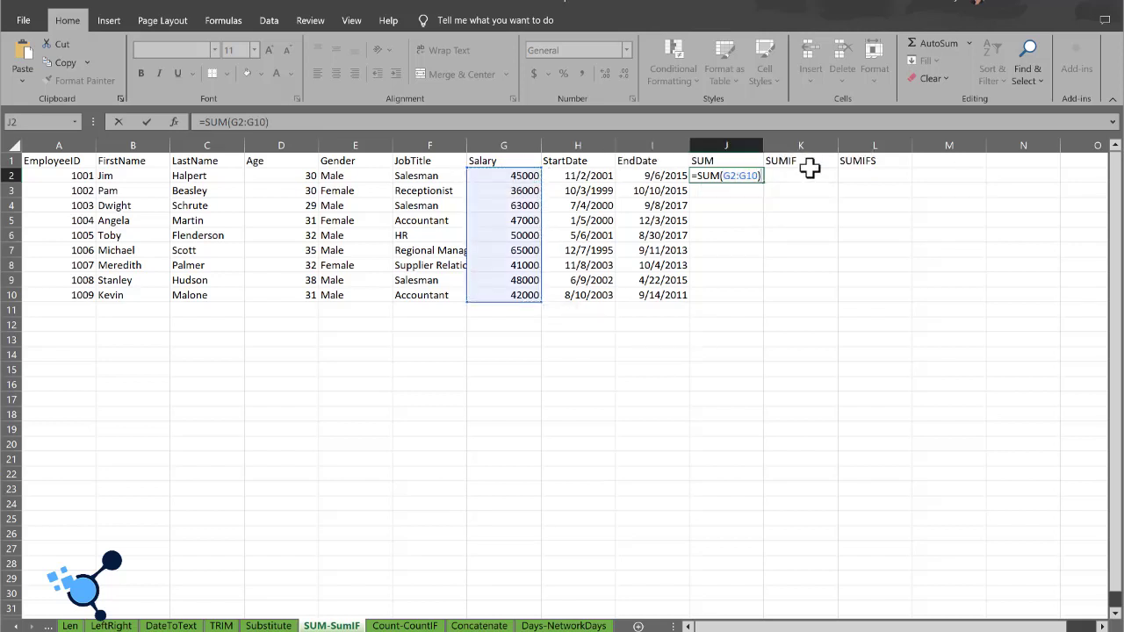
key(Return)
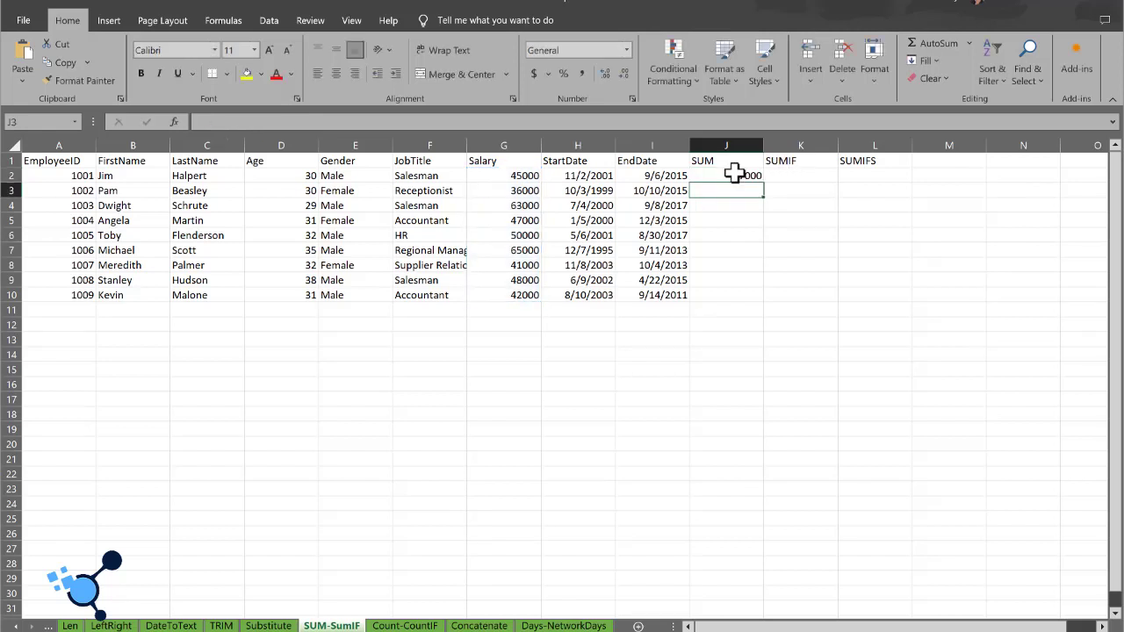
click(733, 179)
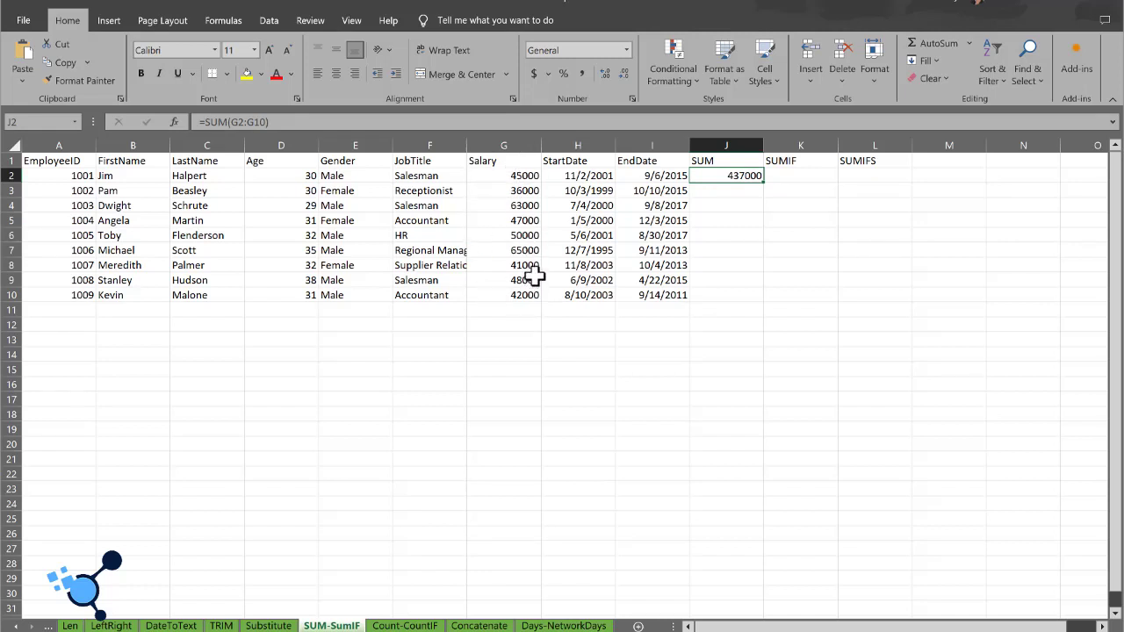
Step: Begin a SUMIF formula in cell K2 with the salaries G2:G10 as its range
click(805, 174)
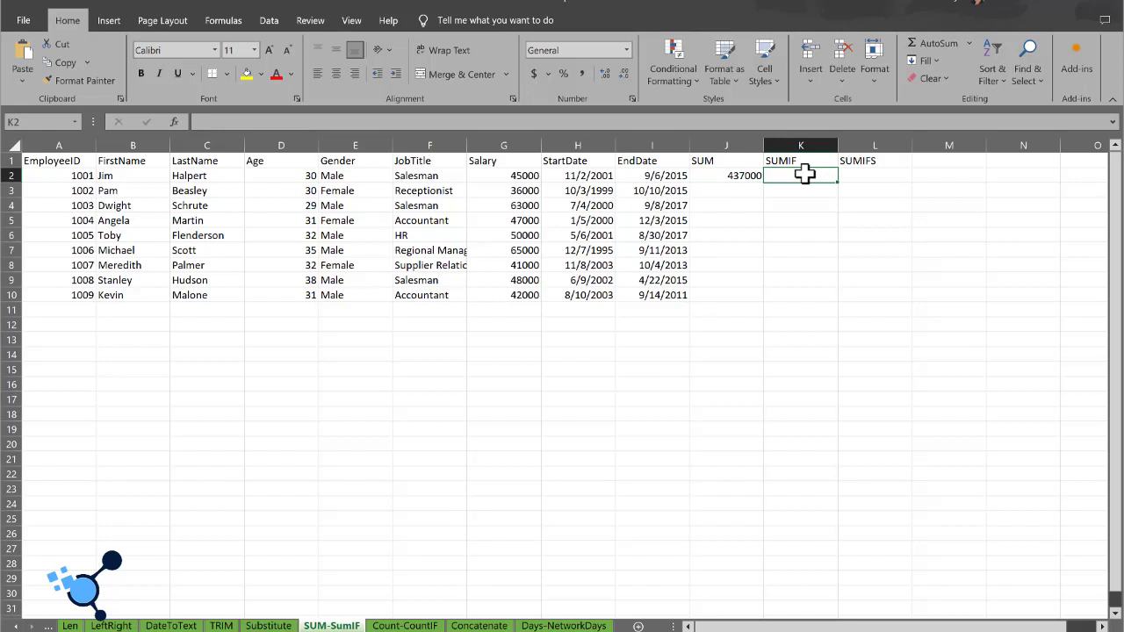
text(=)
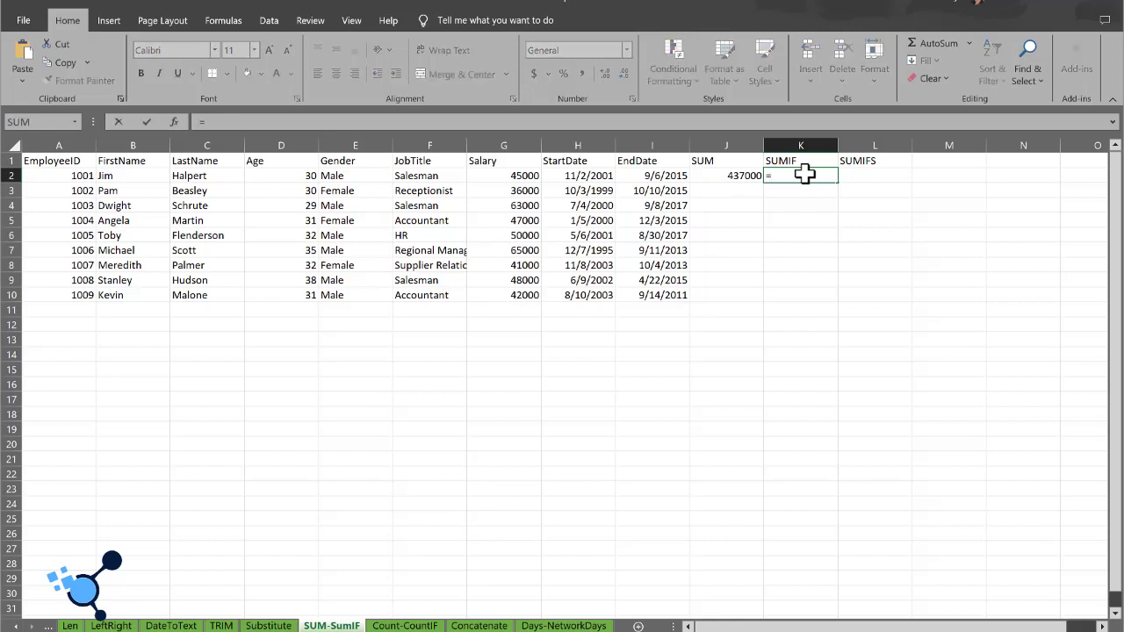
text(SUM)
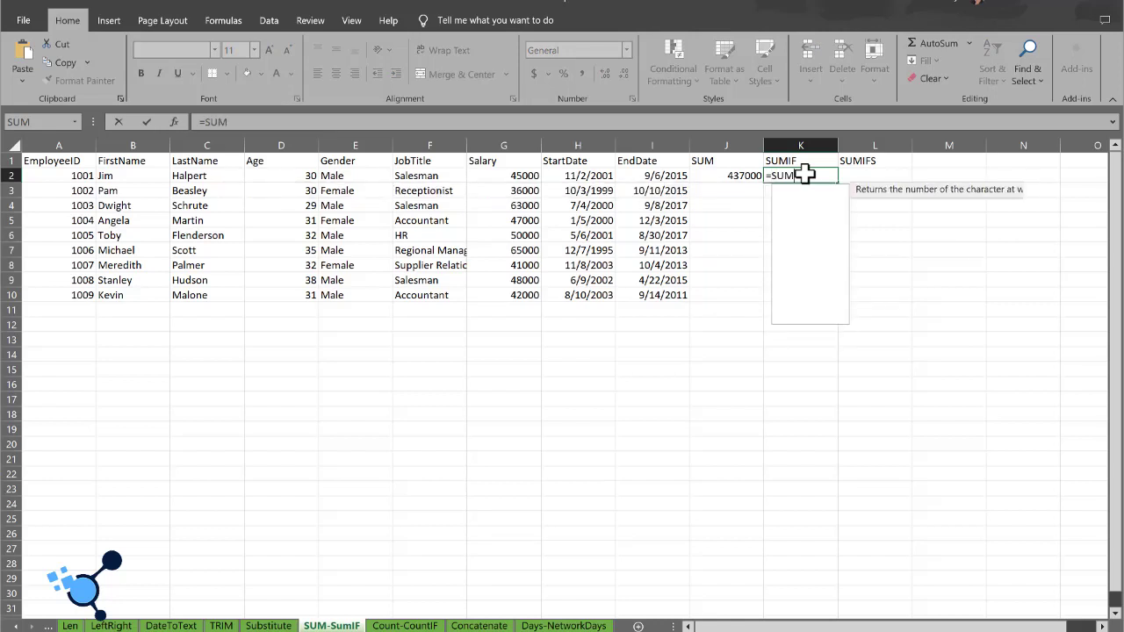
text(()
key(BackSpace)
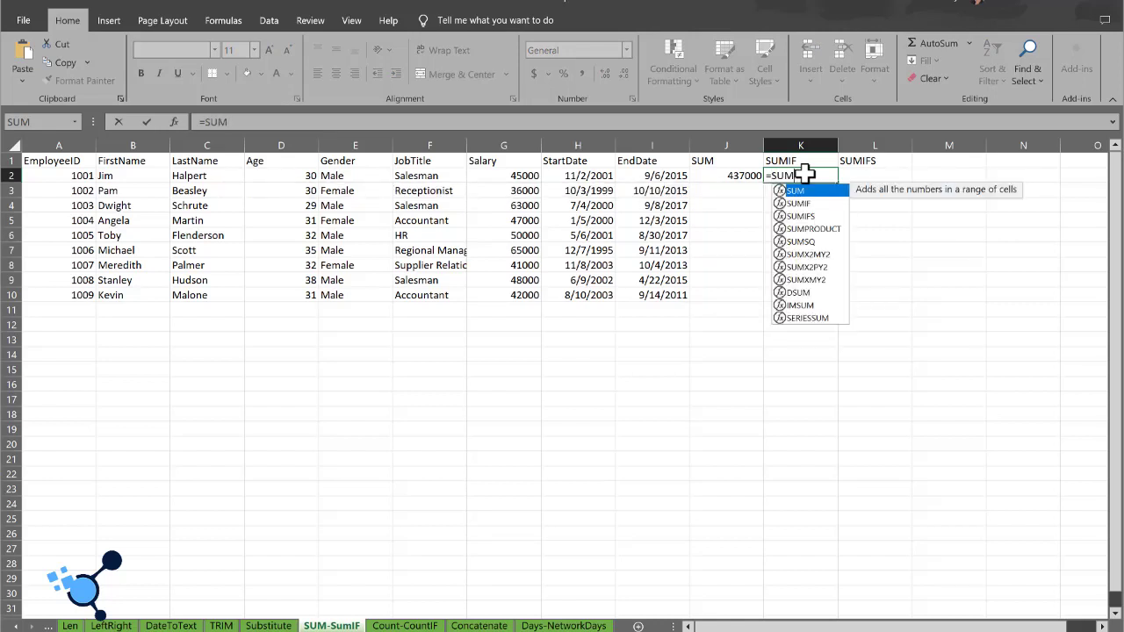
text(IF()
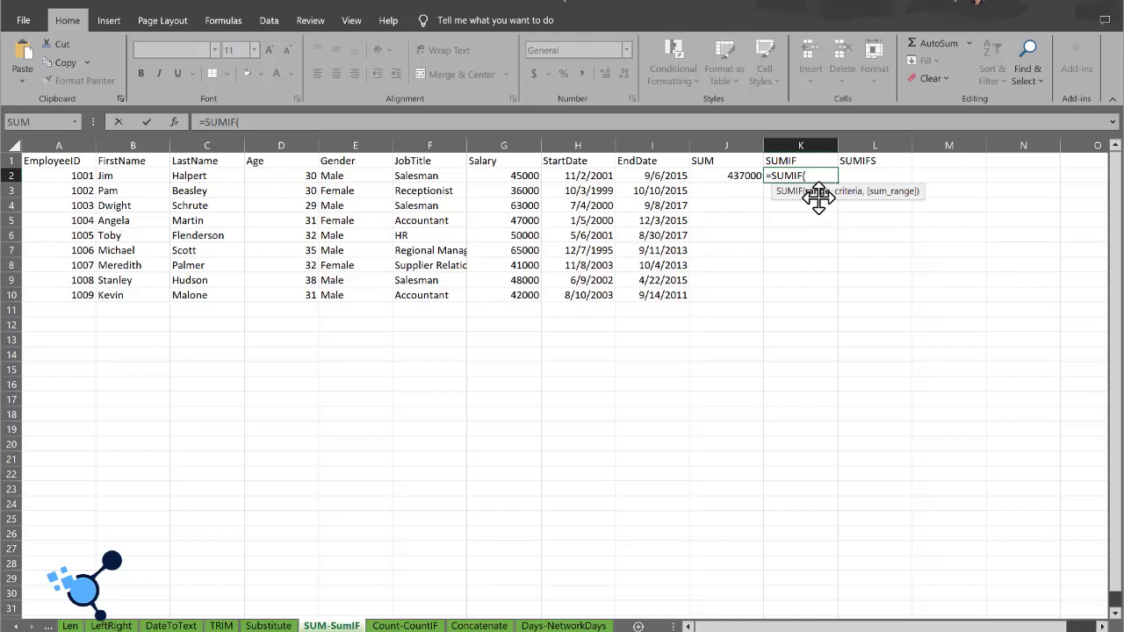
click(532, 175)
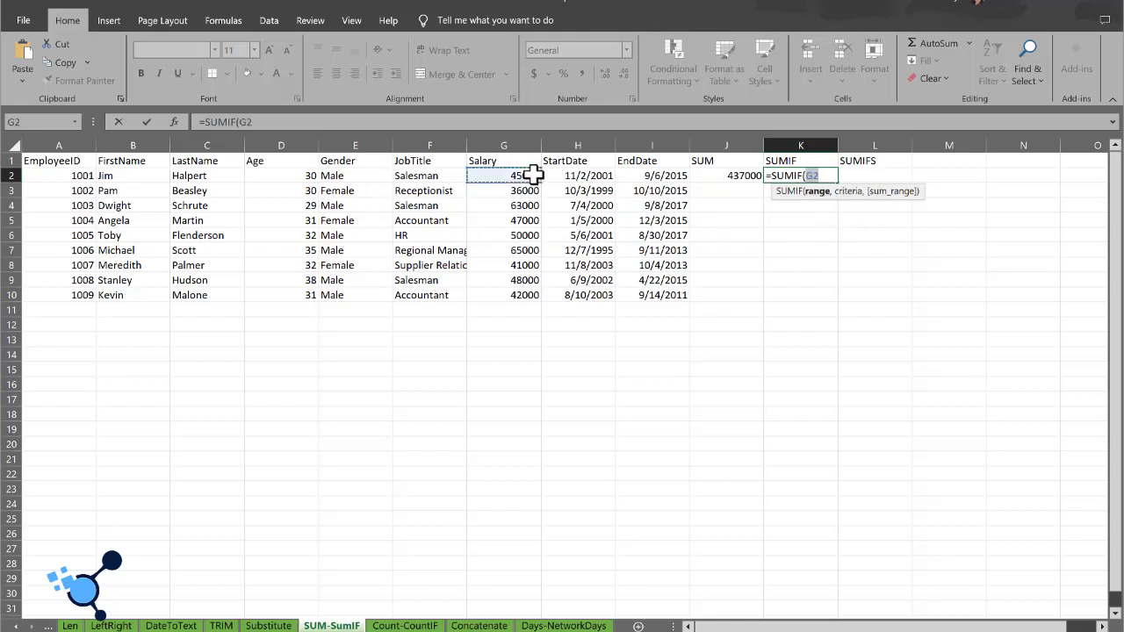
key(ctrl+shift+Down)
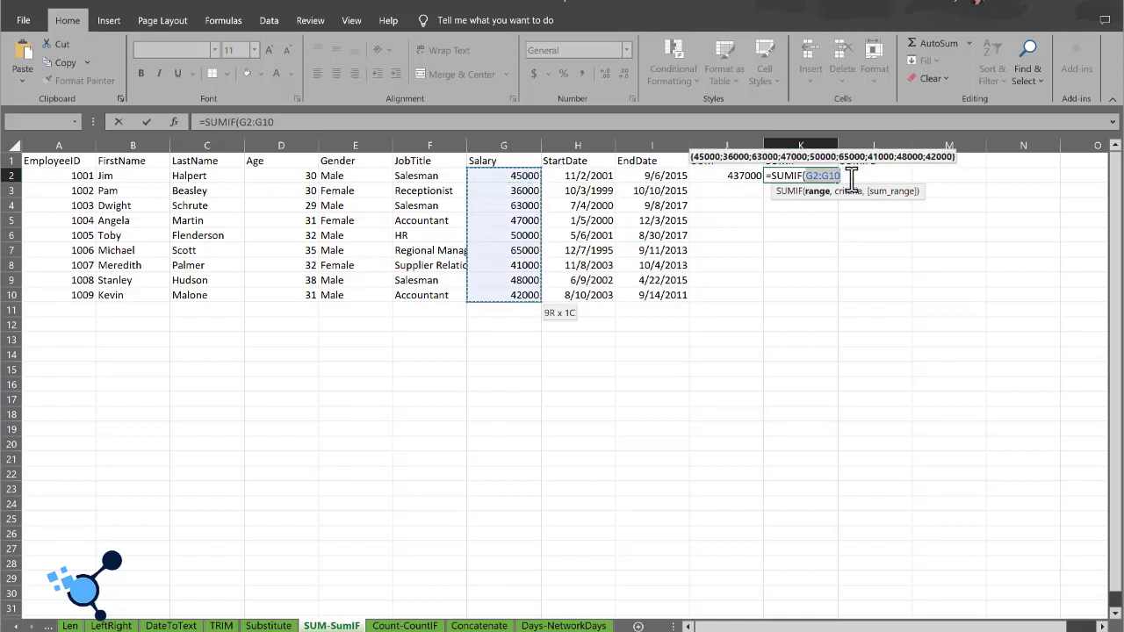
text(,)
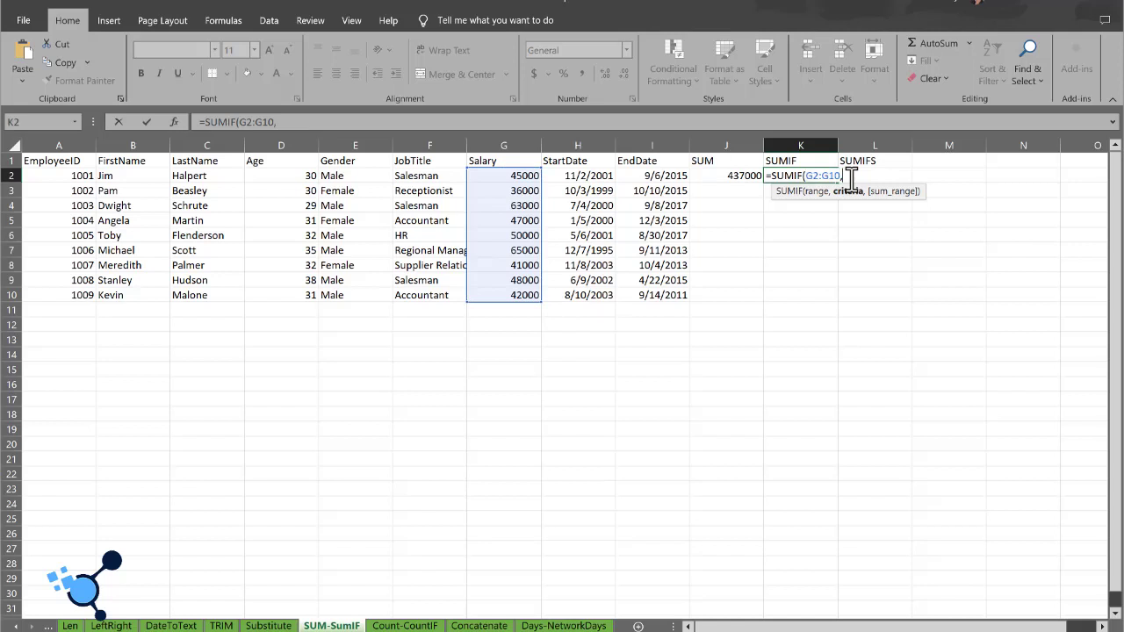
text(">50000"))
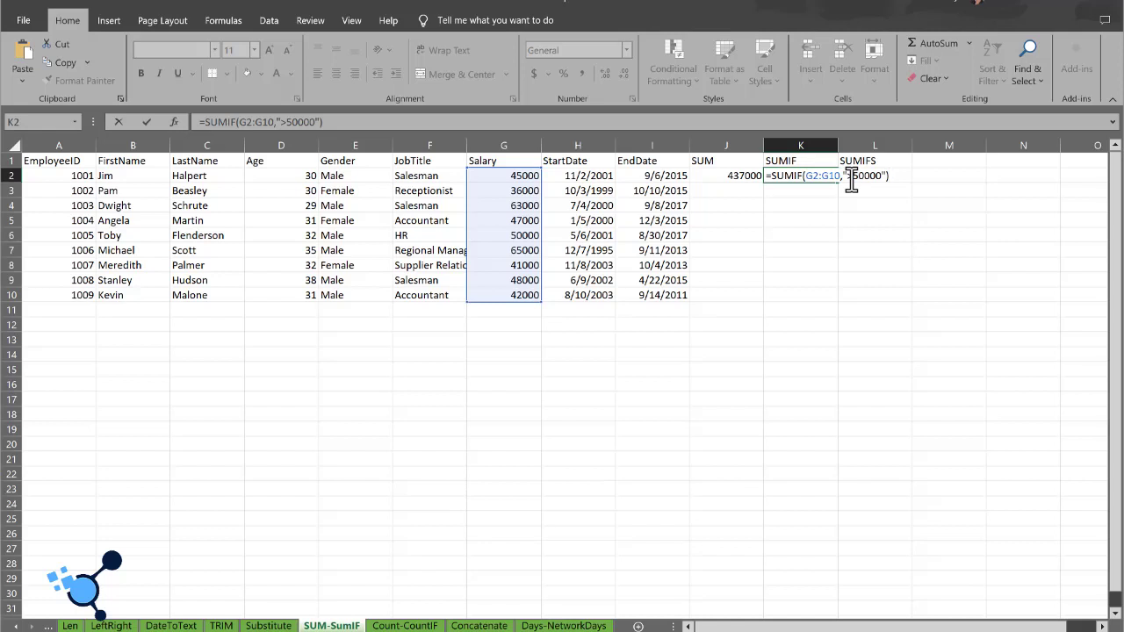
Step: Complete the SUMIF formula with the criterion ">50000" and check which salaries exceed that amount
key(Return)
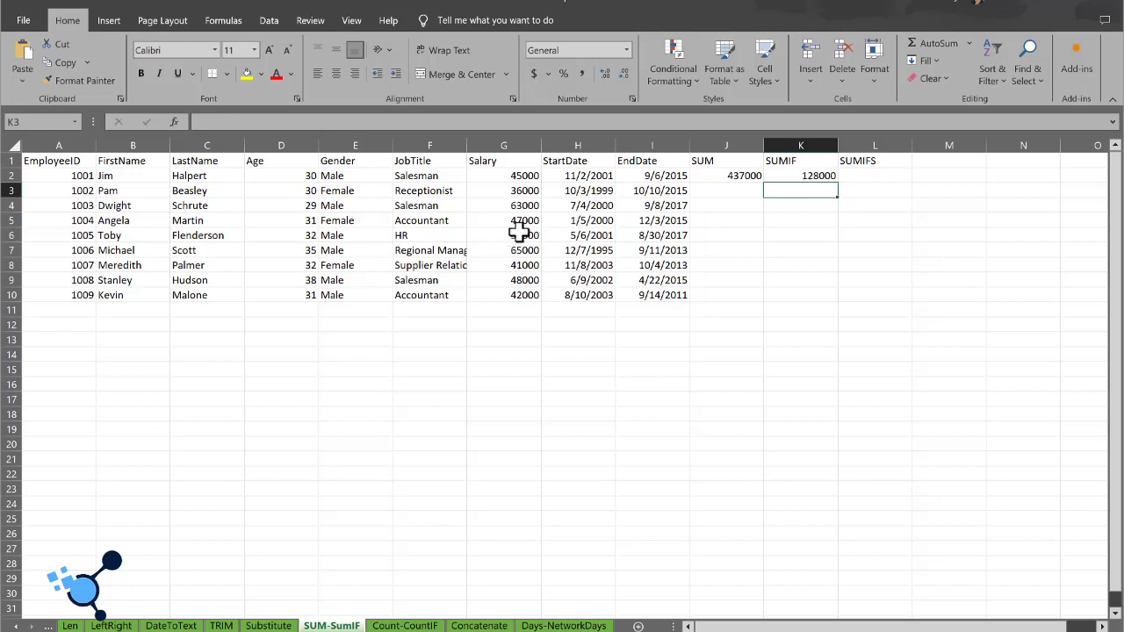
click(518, 236)
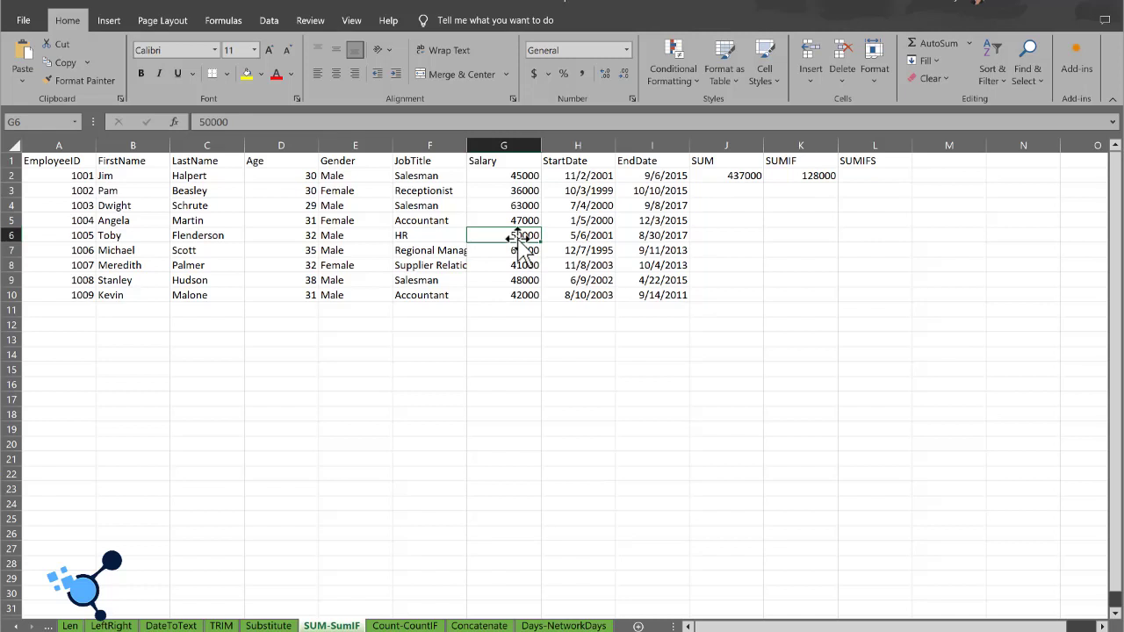
click(518, 211)
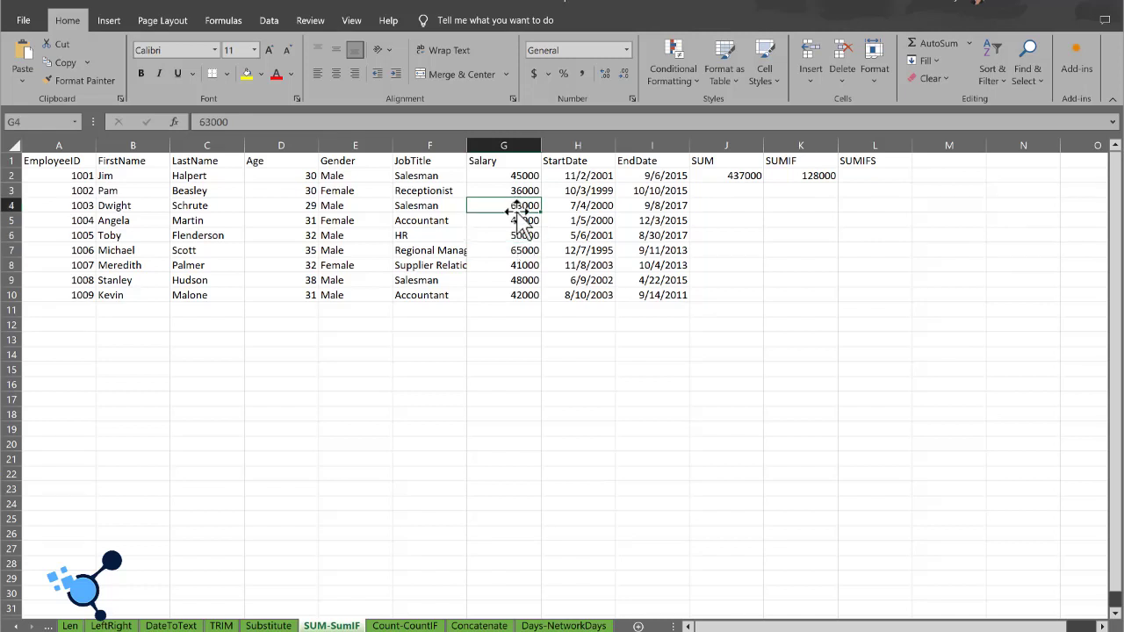
ctrl+click(520, 251)
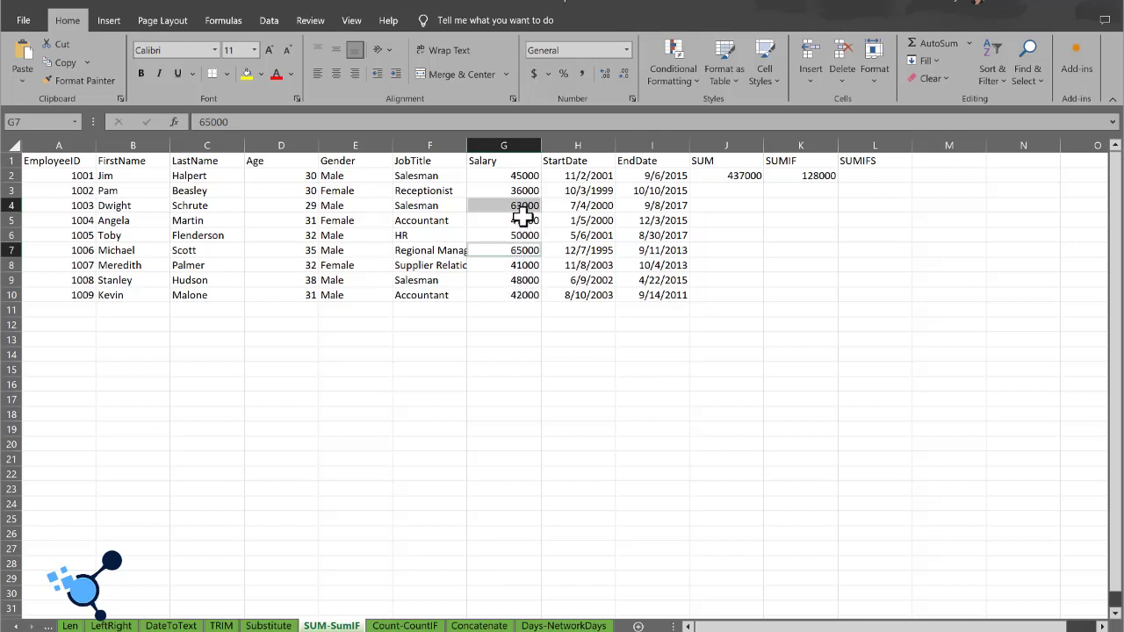
click(802, 183)
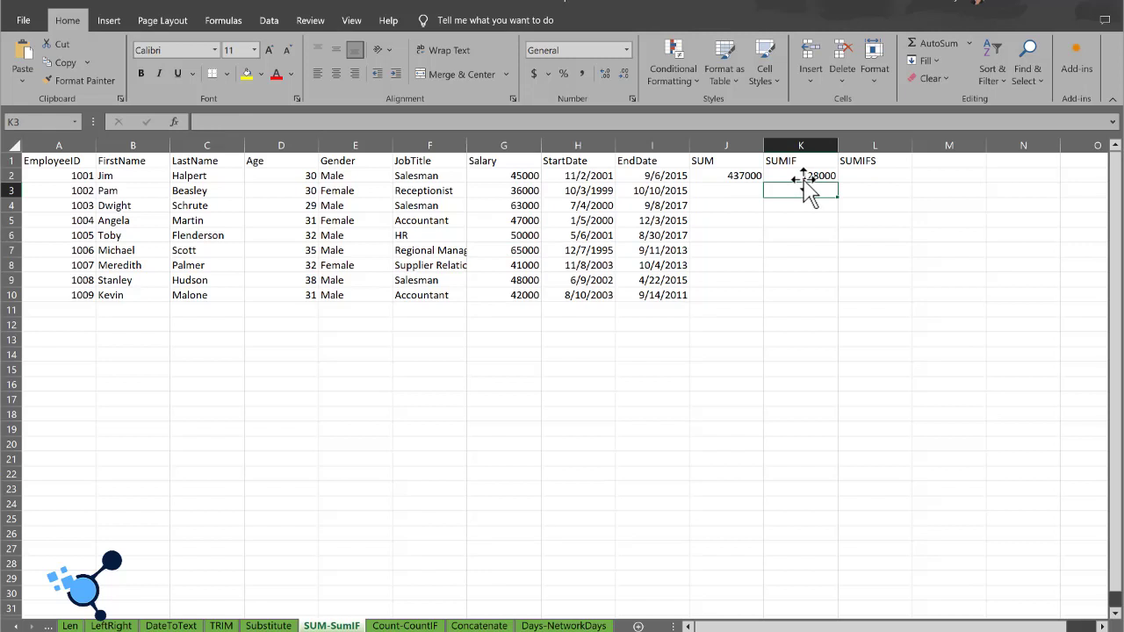
Step: Begin a SUMIFS formula in cell L2 with the salaries G2:G10 as the sum range
click(858, 175)
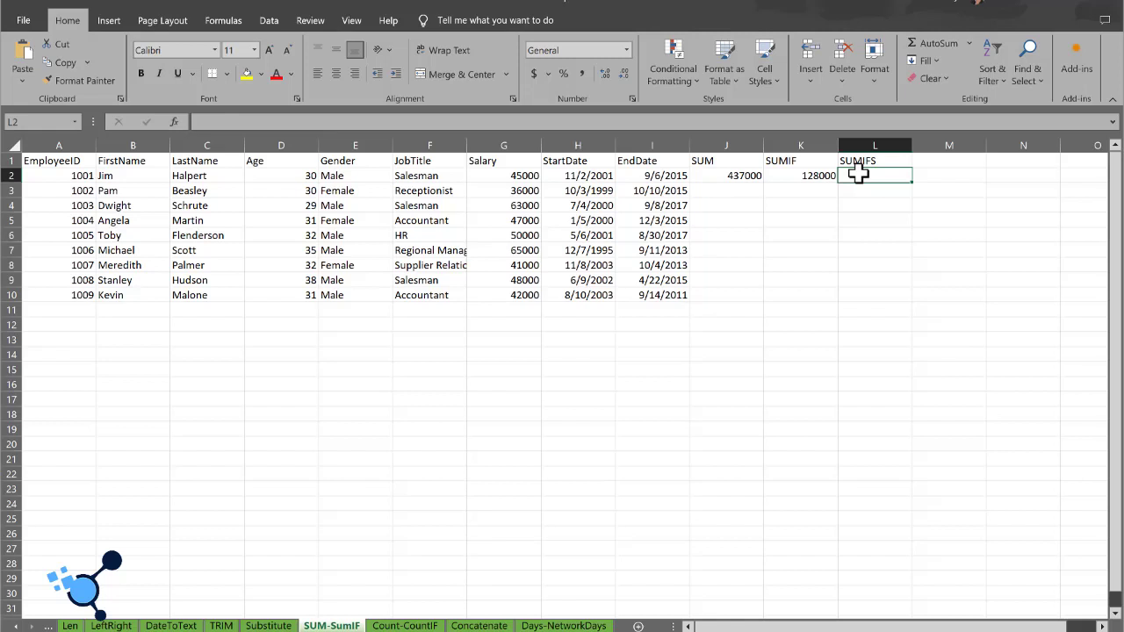
text(=SUMI)
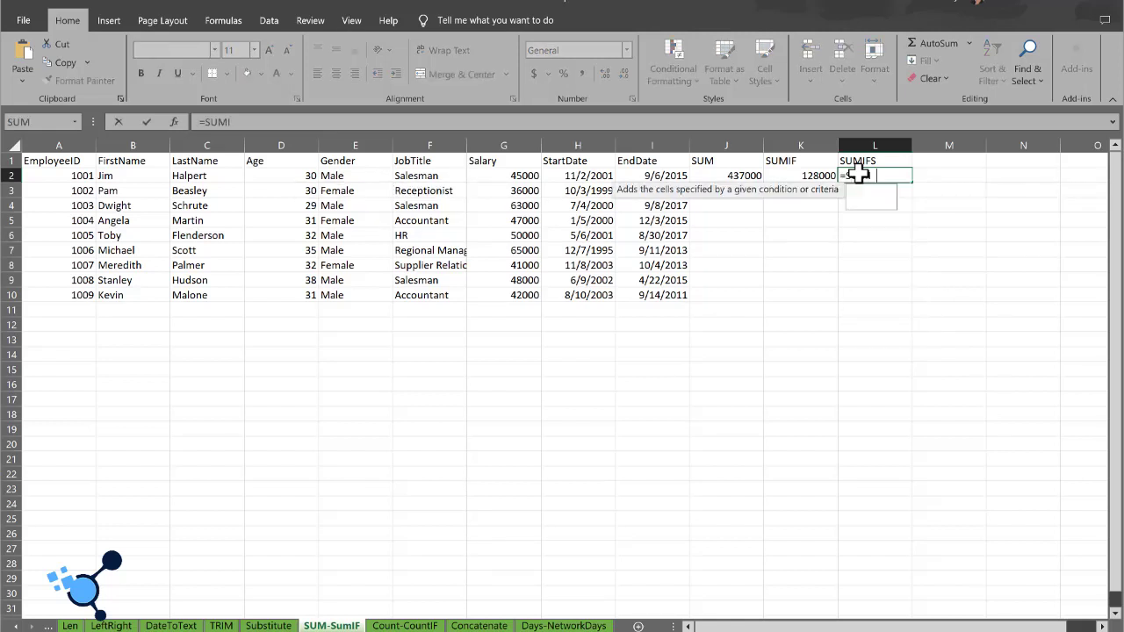
text(FS()
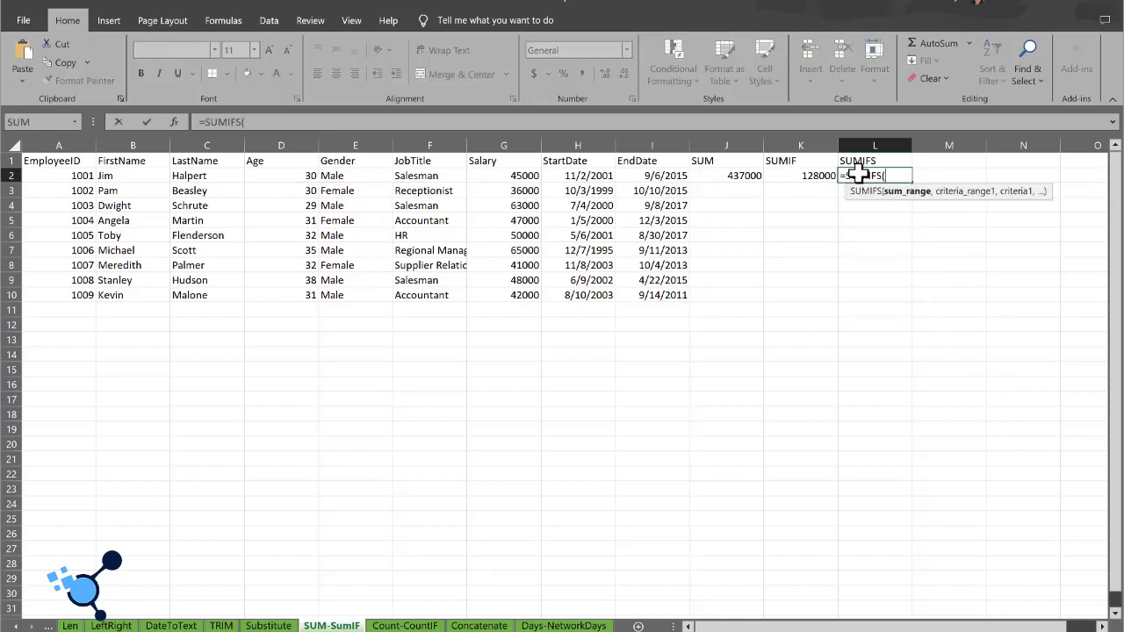
click(488, 177)
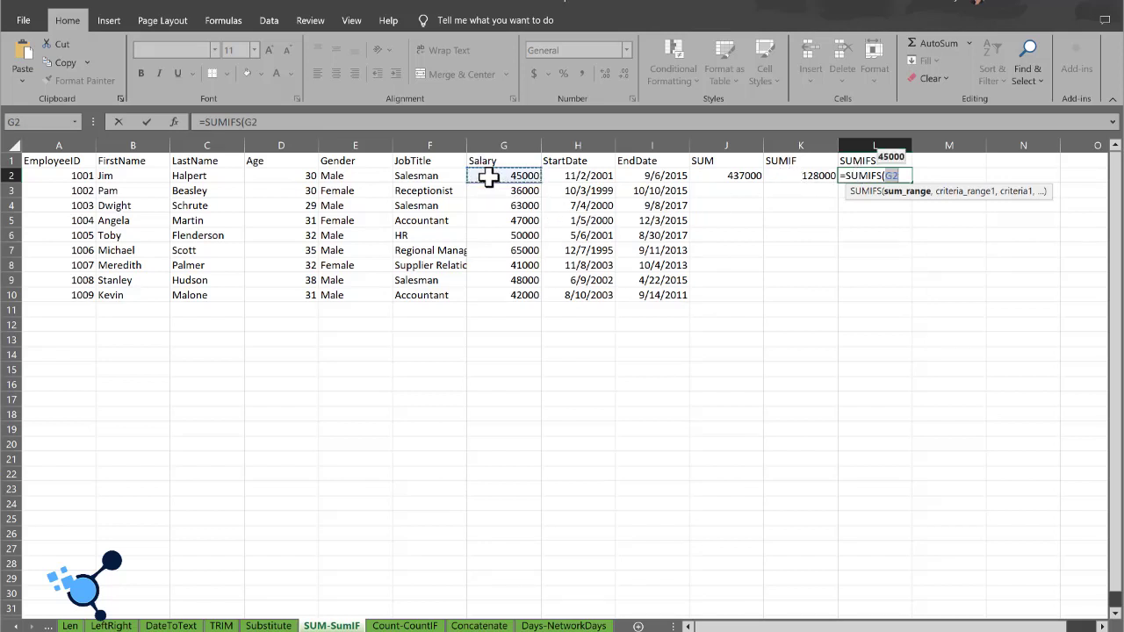
key(ctrl+shift+Down)
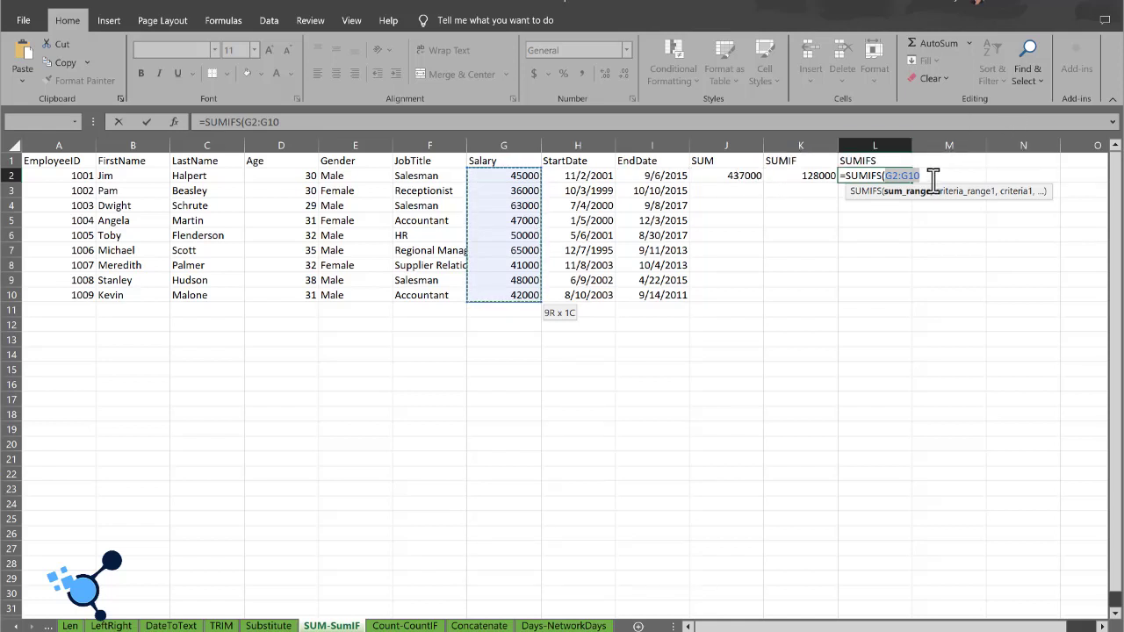
text(,)
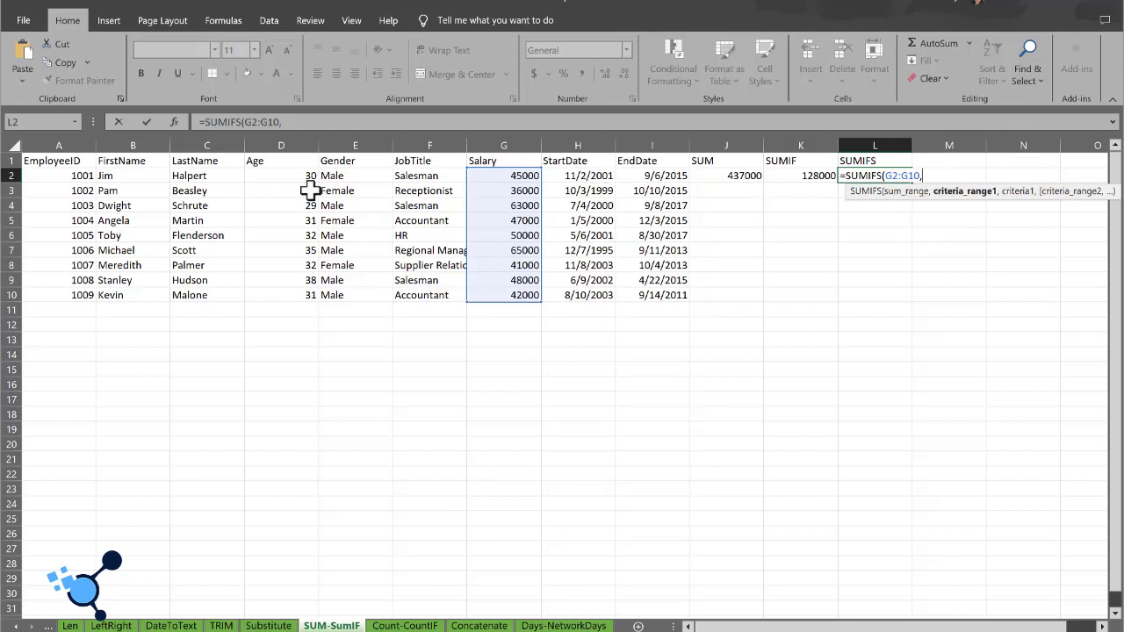
Step: Add the first SUMIFS condition: Gender range E2:E10 with the criterion "Female"
click(341, 176)
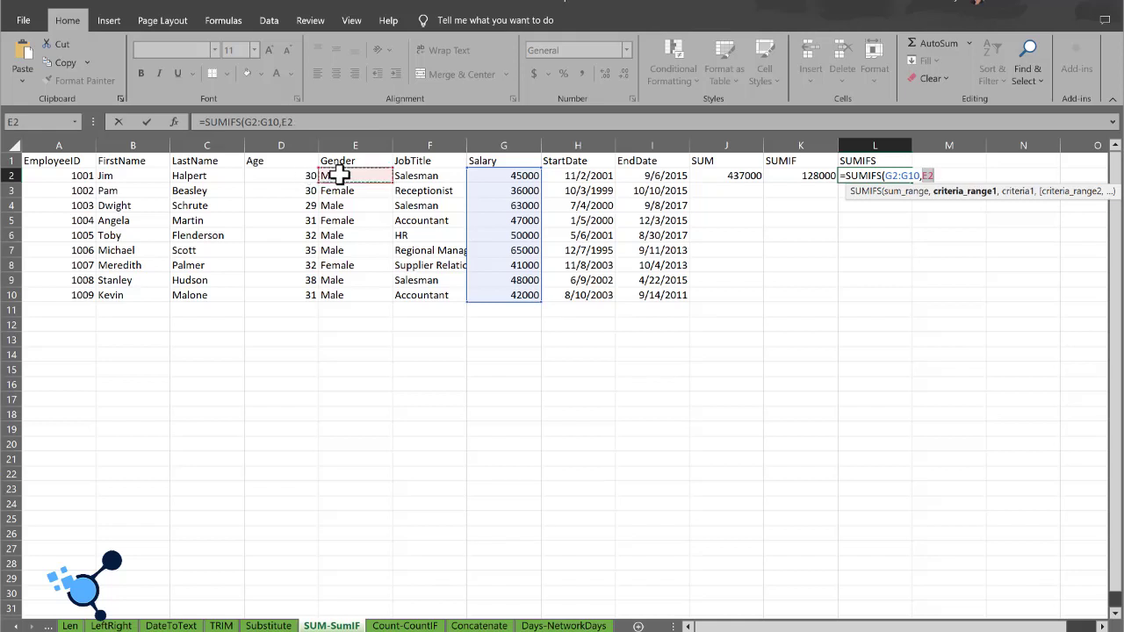
key(ctrl+shift+Down)
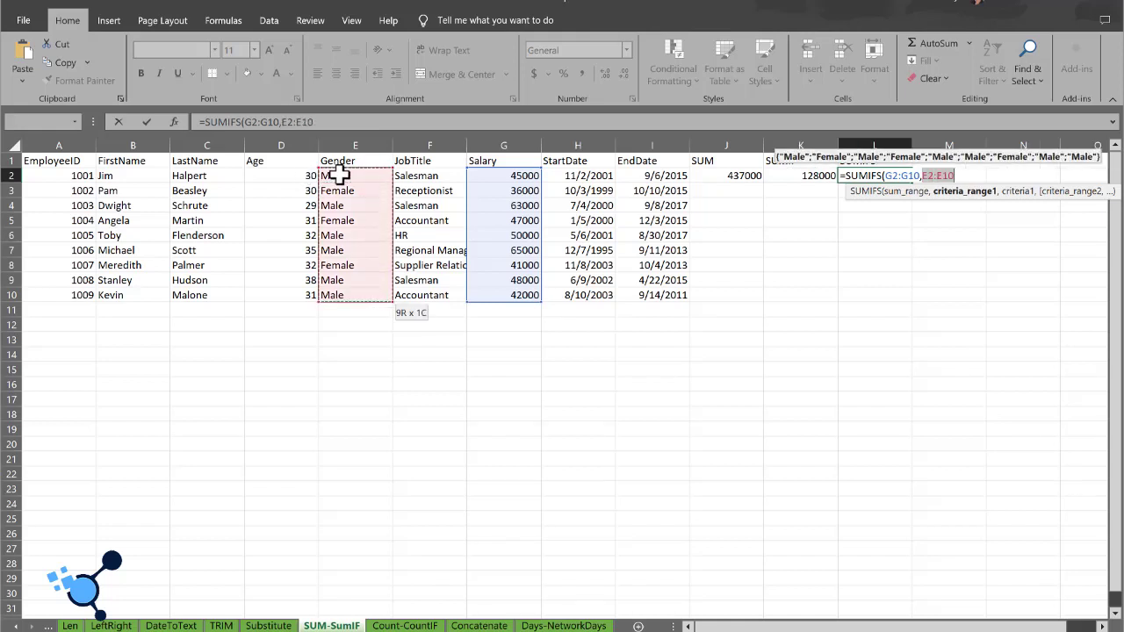
text(,)
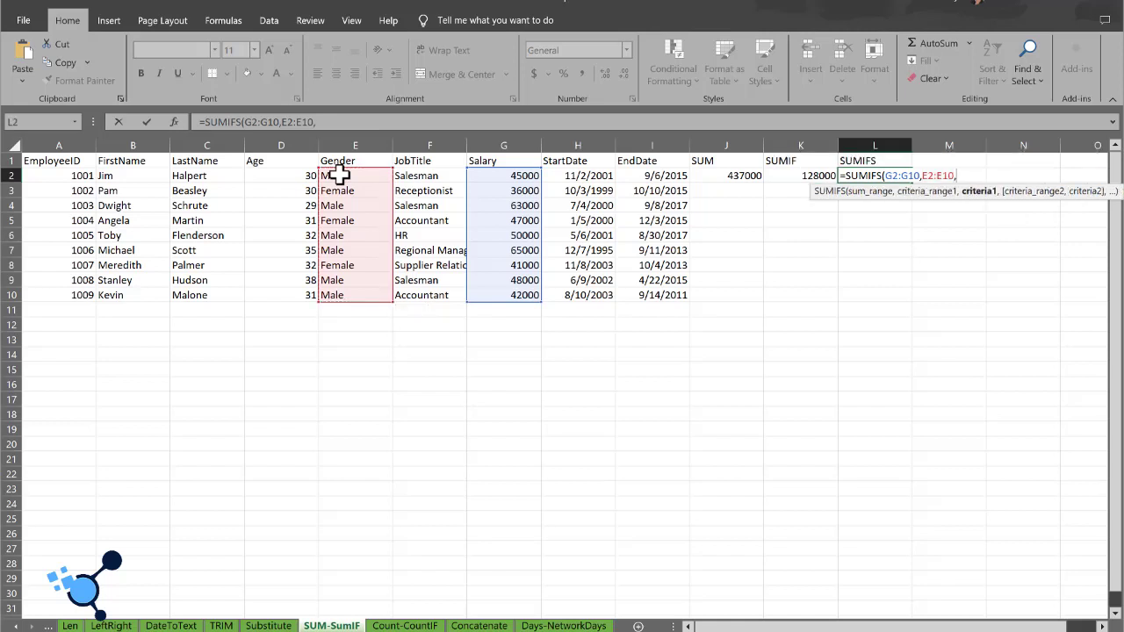
text("Female)
text(,)
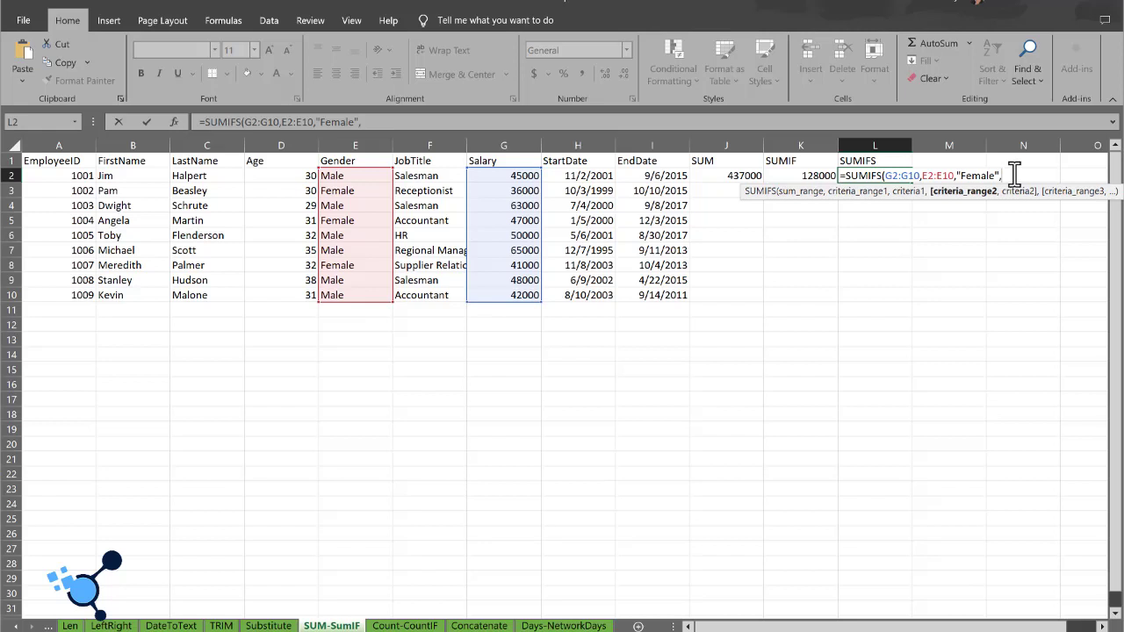
Step: Add the second SUMIFS condition, Age range D2:D10 with the criterion ">30", and complete the formula in L2
click(255, 176)
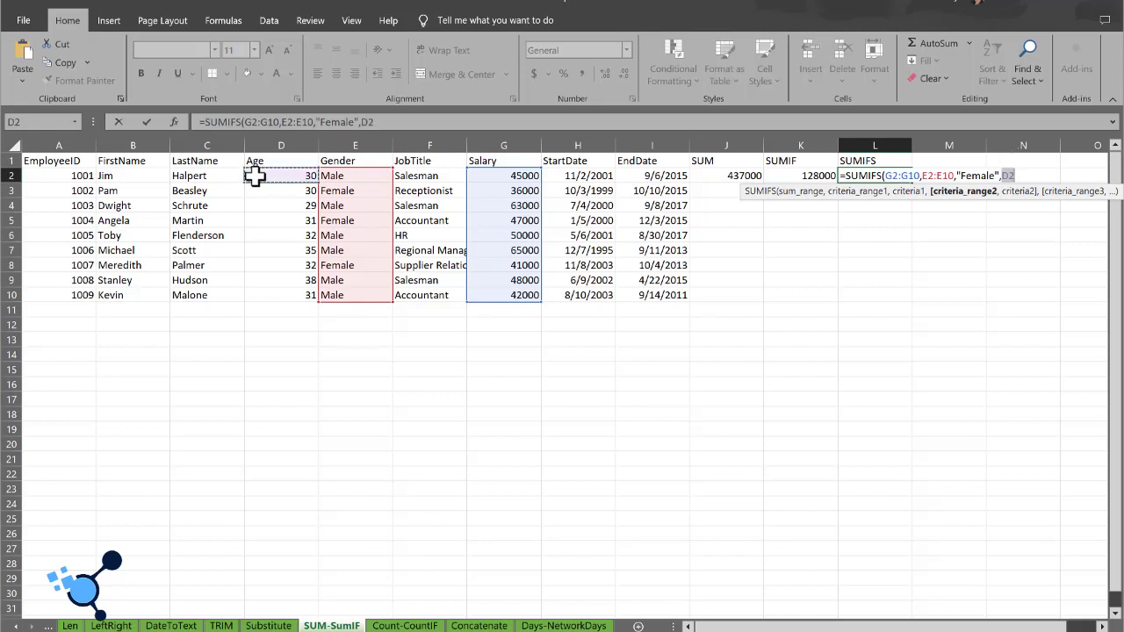
key(ctrl+shift+Down)
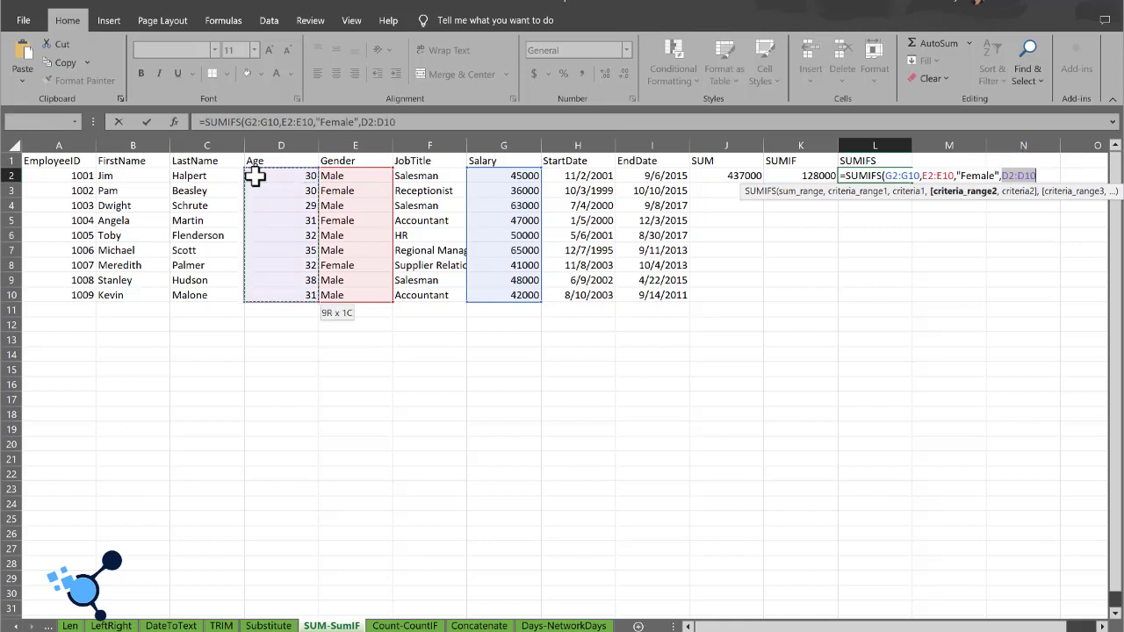
text(,)
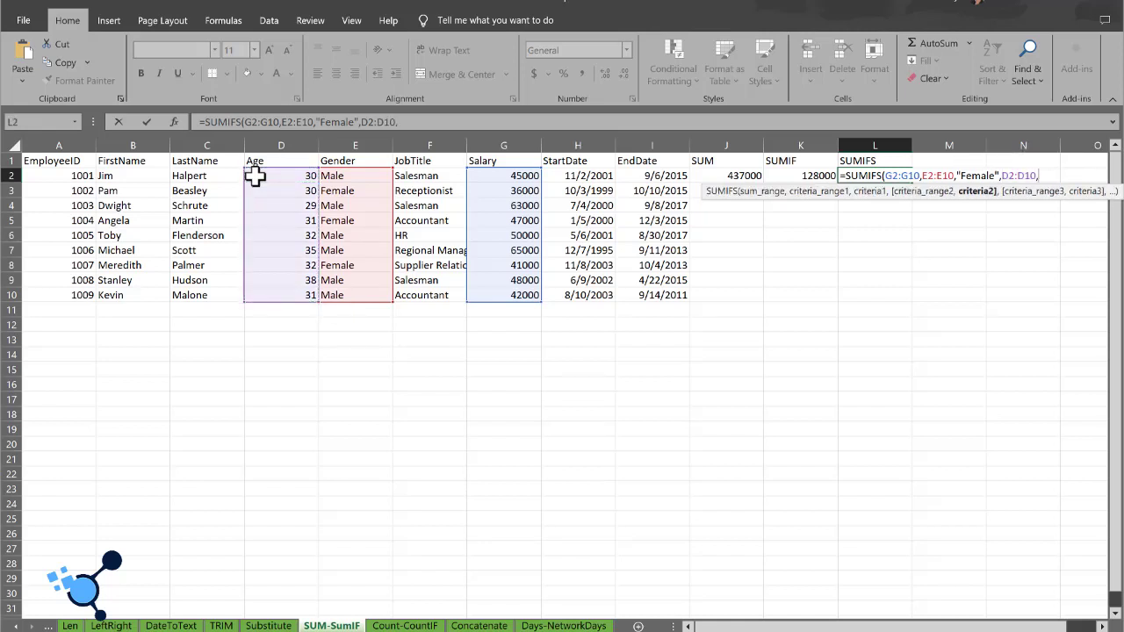
text(">30"))
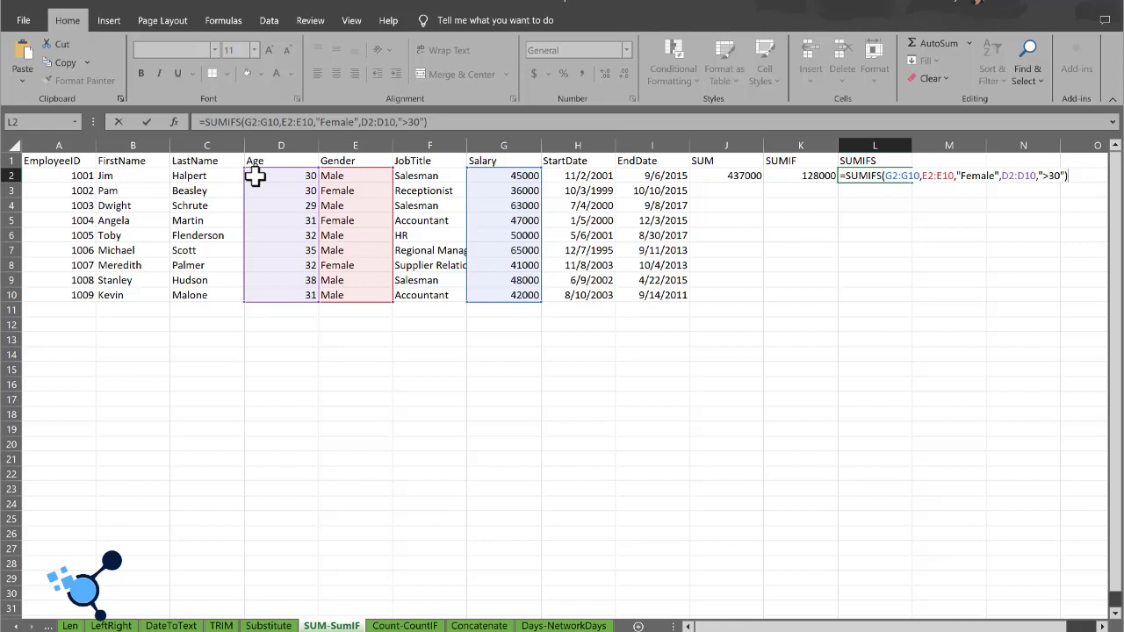
key(Return)
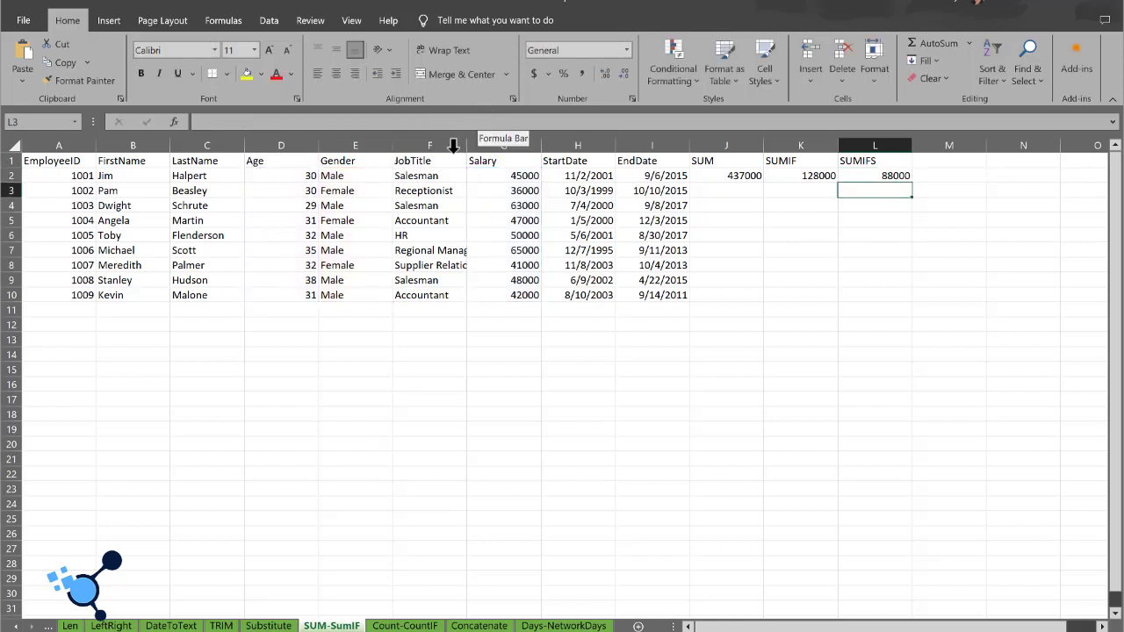
Step: Check the Gender and Age values of the female employees to find the rows that meet both SUMIFS conditions
click(336, 192)
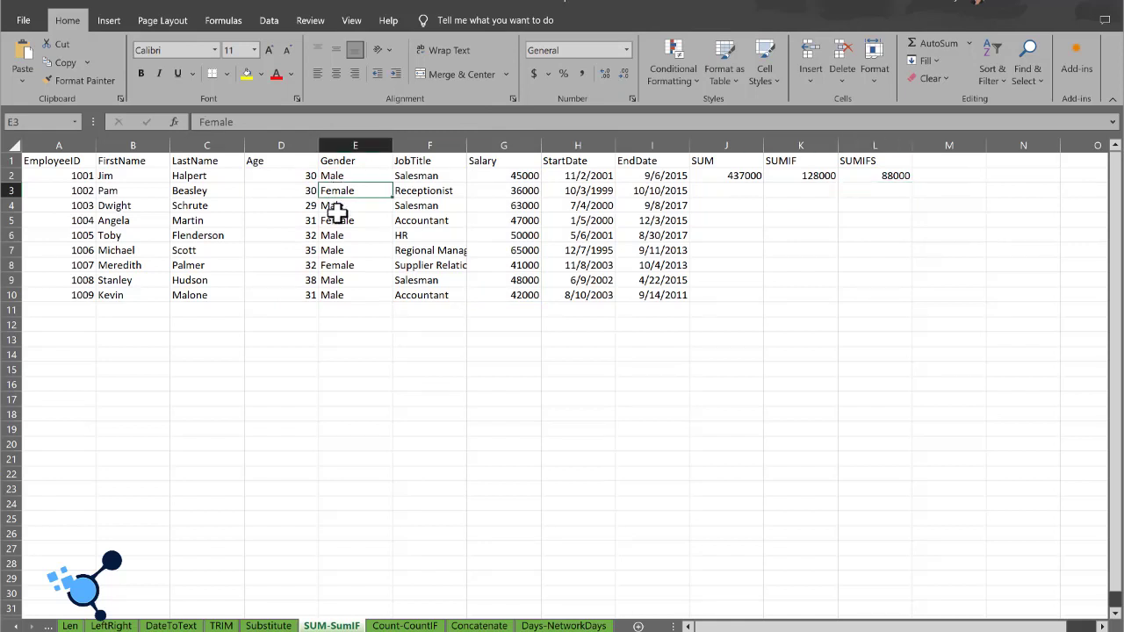
click(334, 220)
click(339, 265)
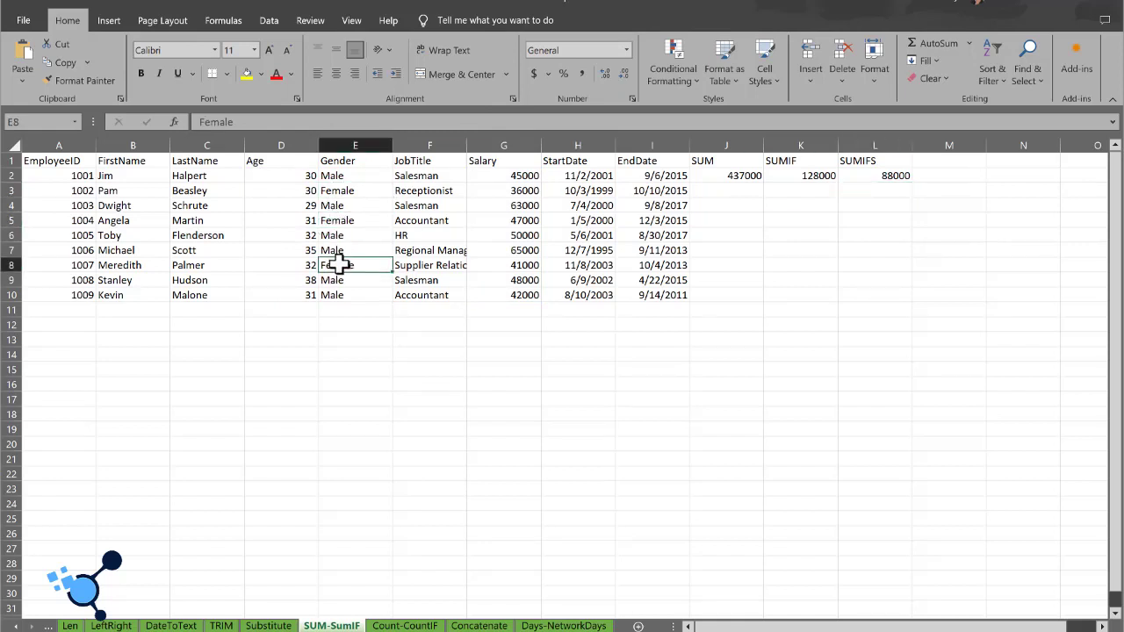
click(291, 267)
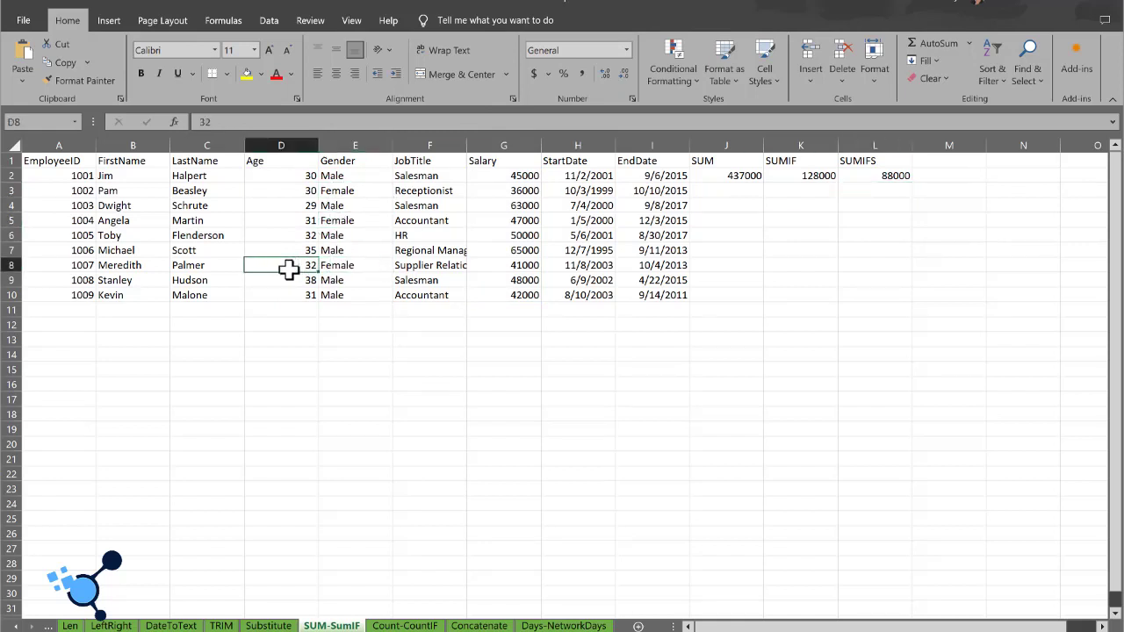
click(307, 222)
click(306, 194)
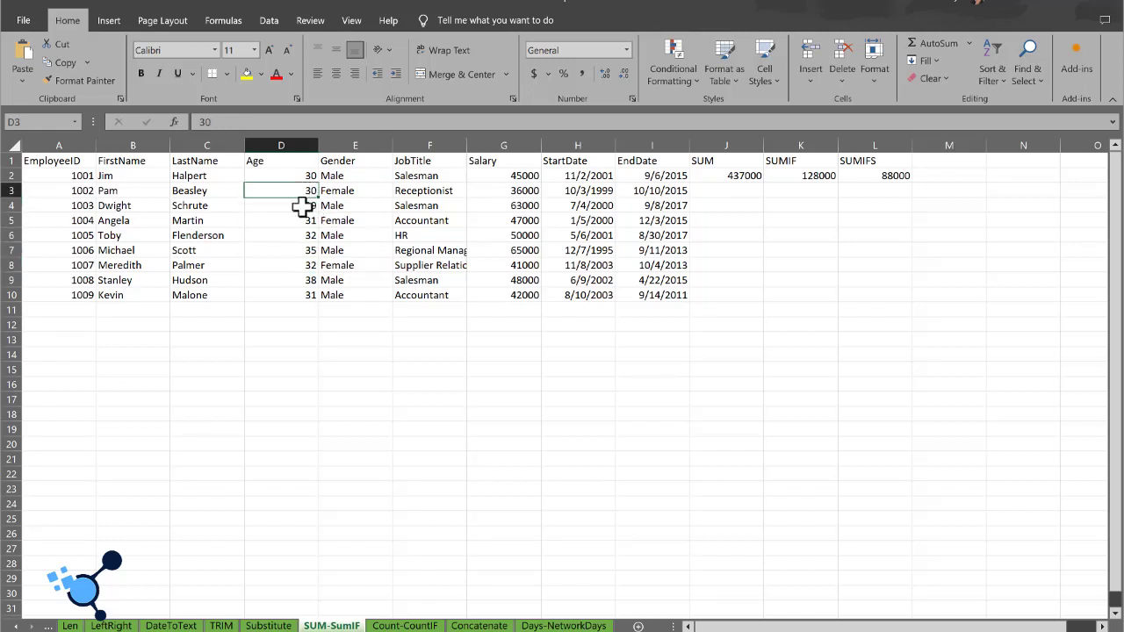
click(298, 222)
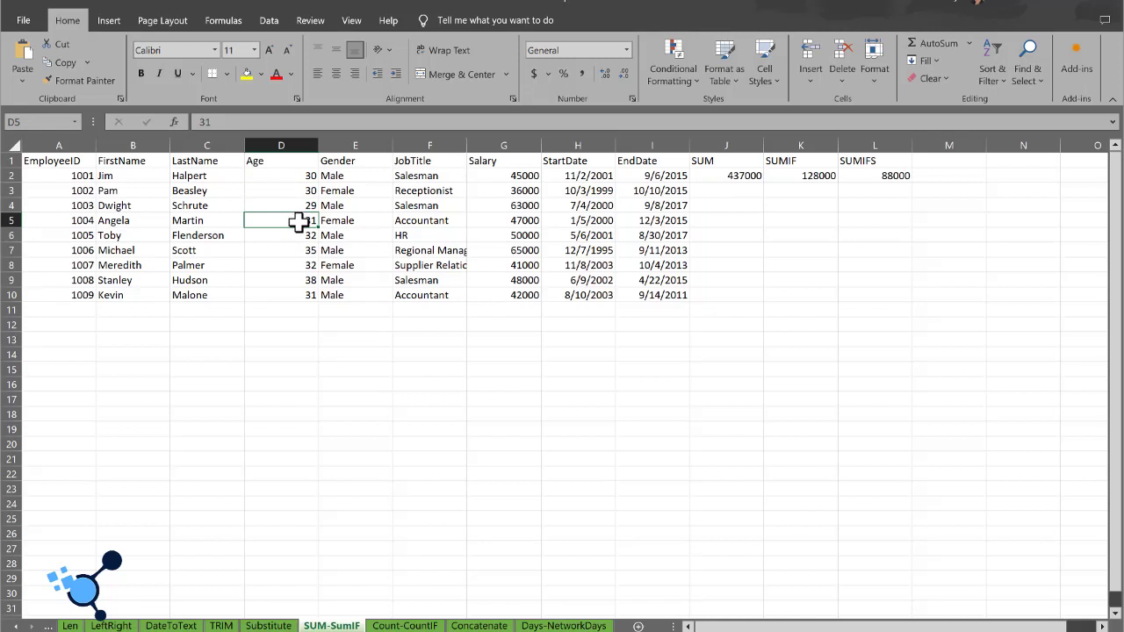
click(7, 221)
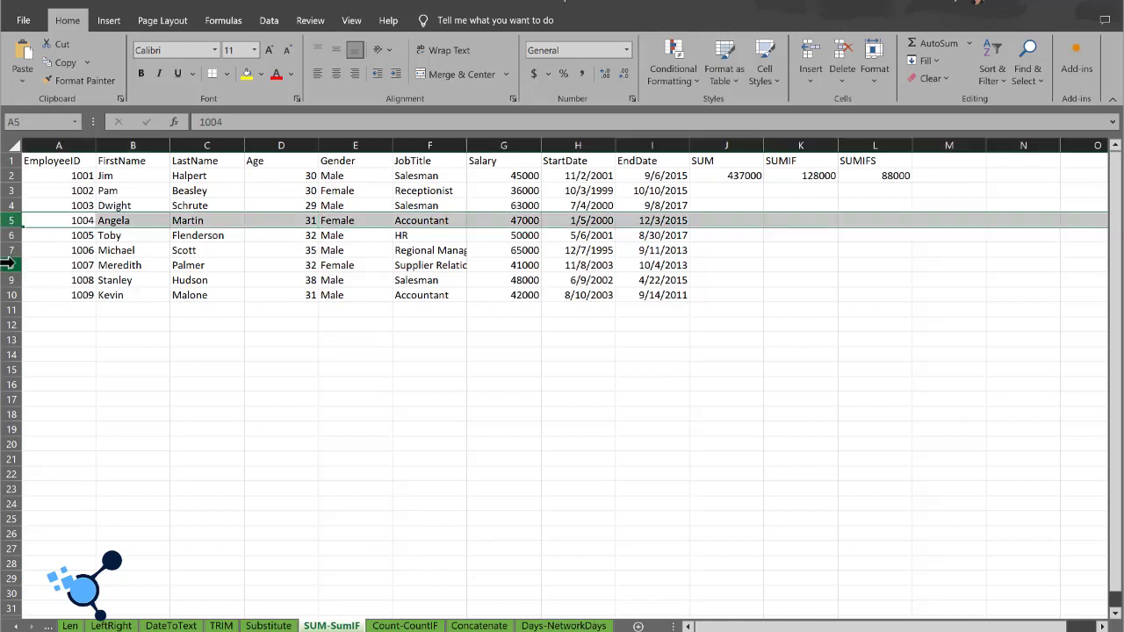
ctrl+click(7, 265)
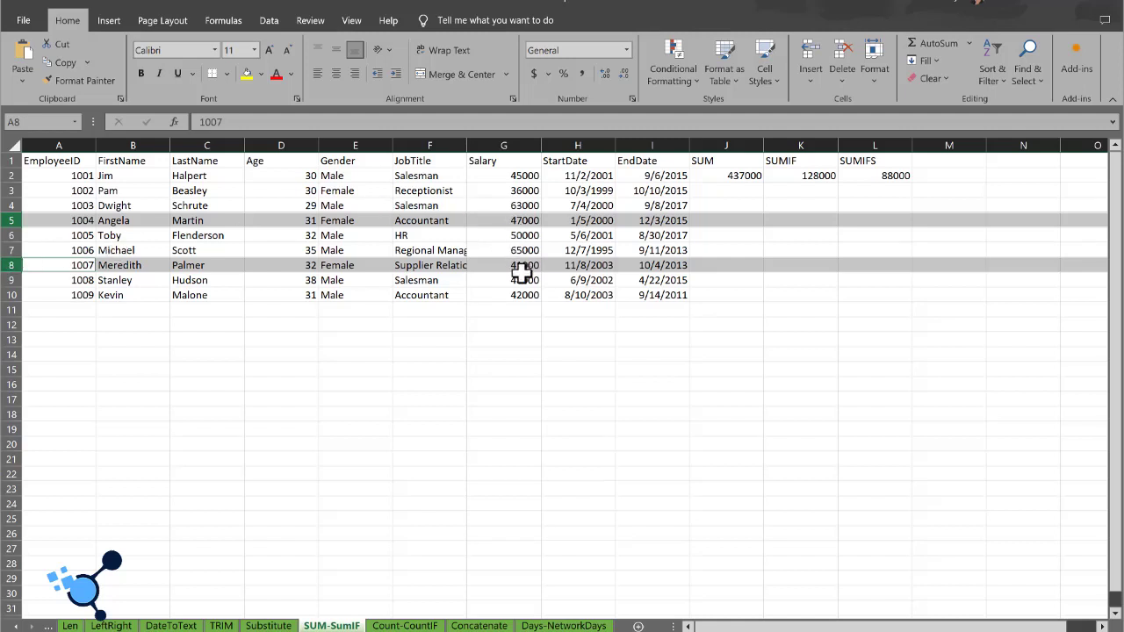
click(874, 188)
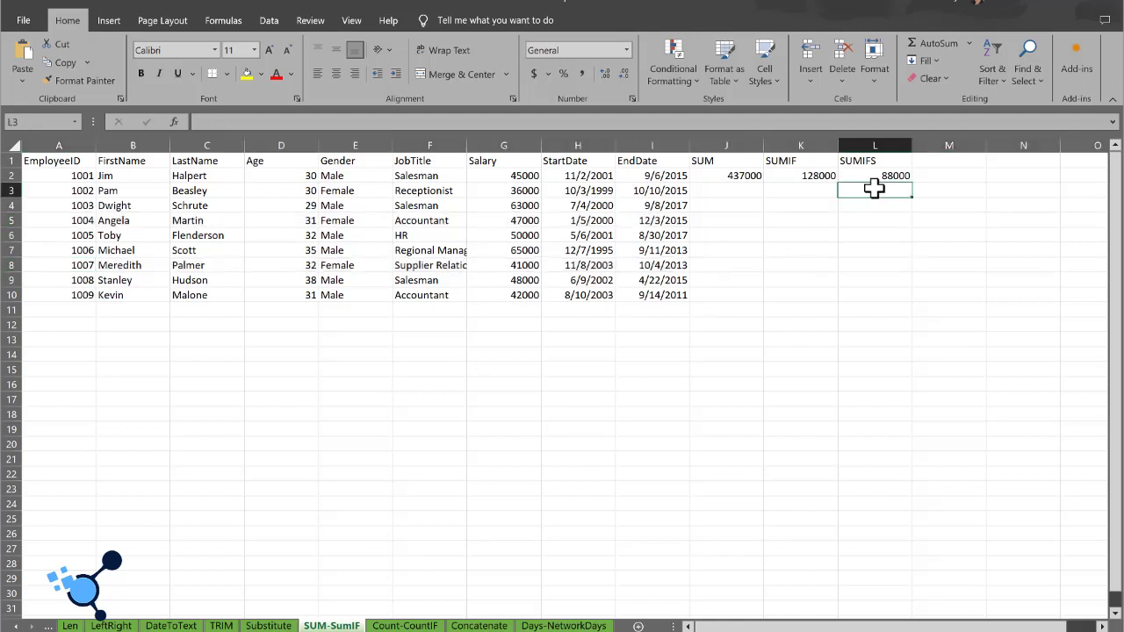
Step: Begin another SUMIFS formula in cell L5 with the salaries G2:G10 as the sum range
click(863, 223)
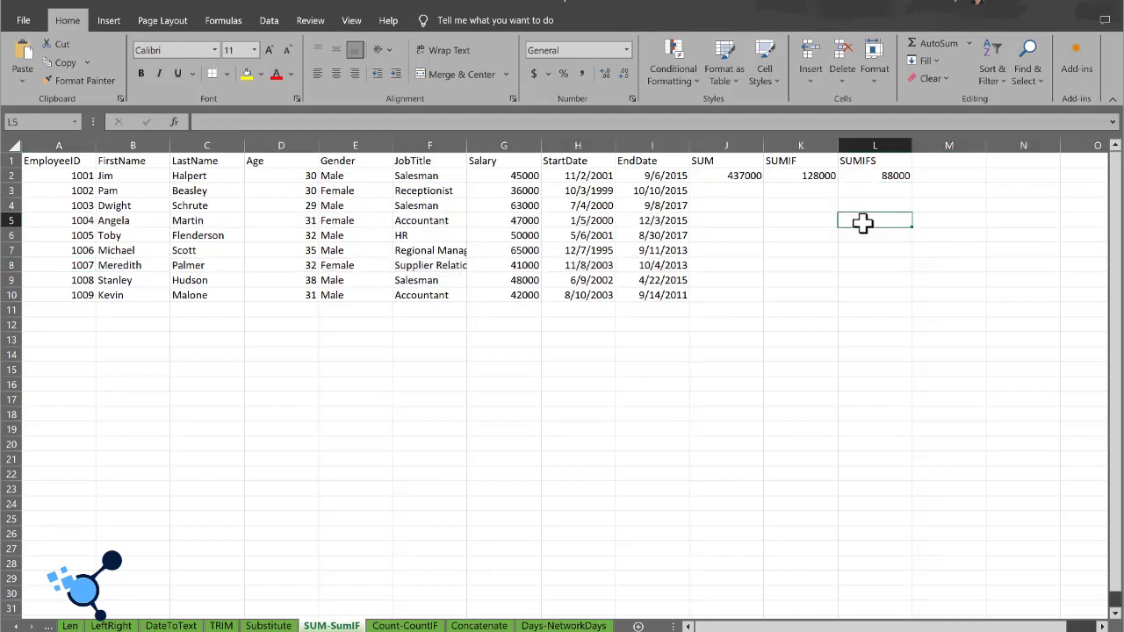
text(=sumif)
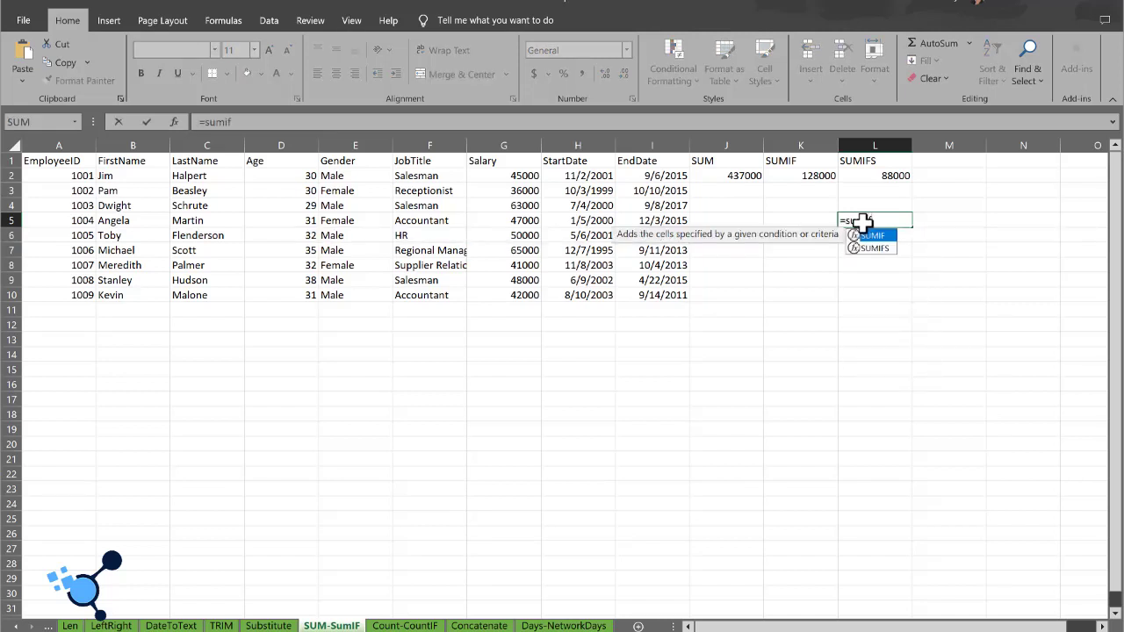
key(BackSpace)
key(BackSpace)
key(BackSpace)
key(Escape)
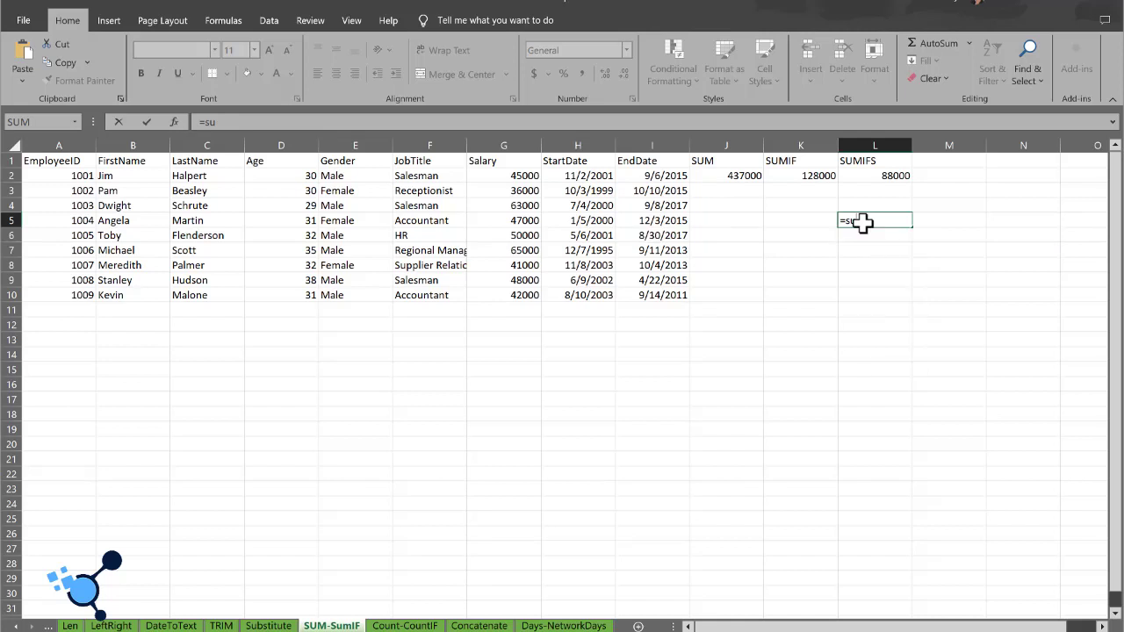
text(MIFS)
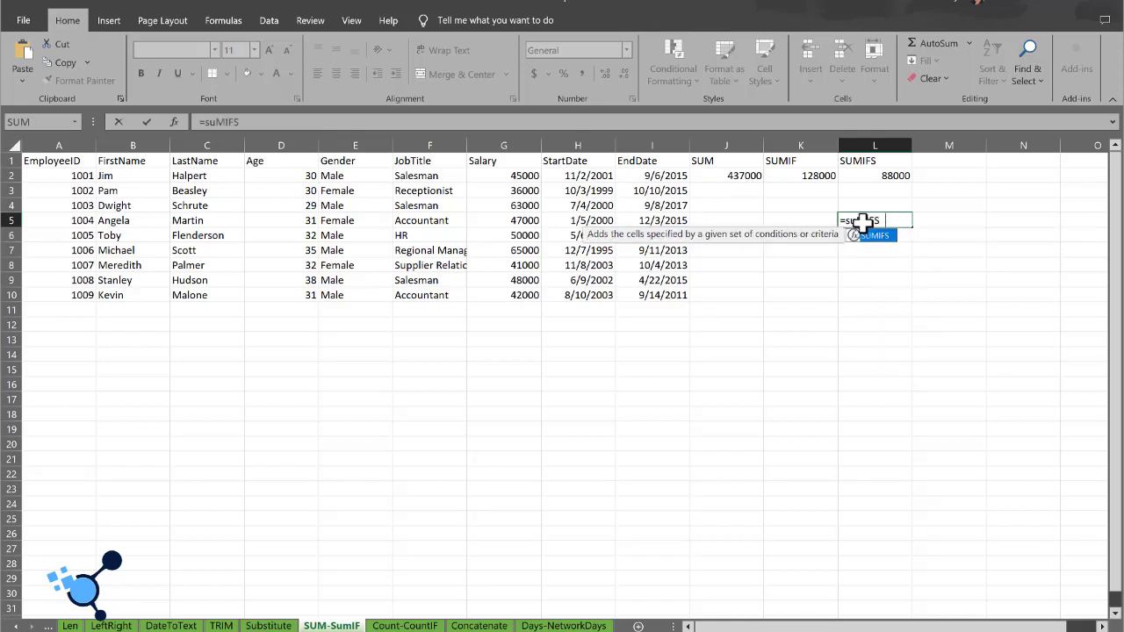
key(Tab)
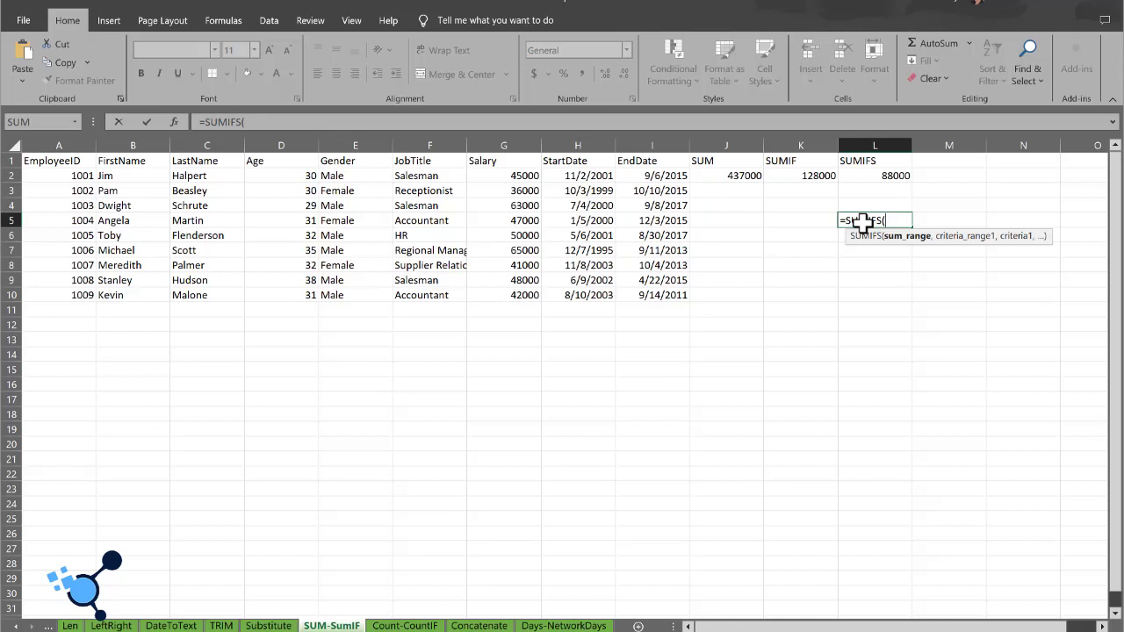
click(492, 172)
key(ctrl+shift+Down)
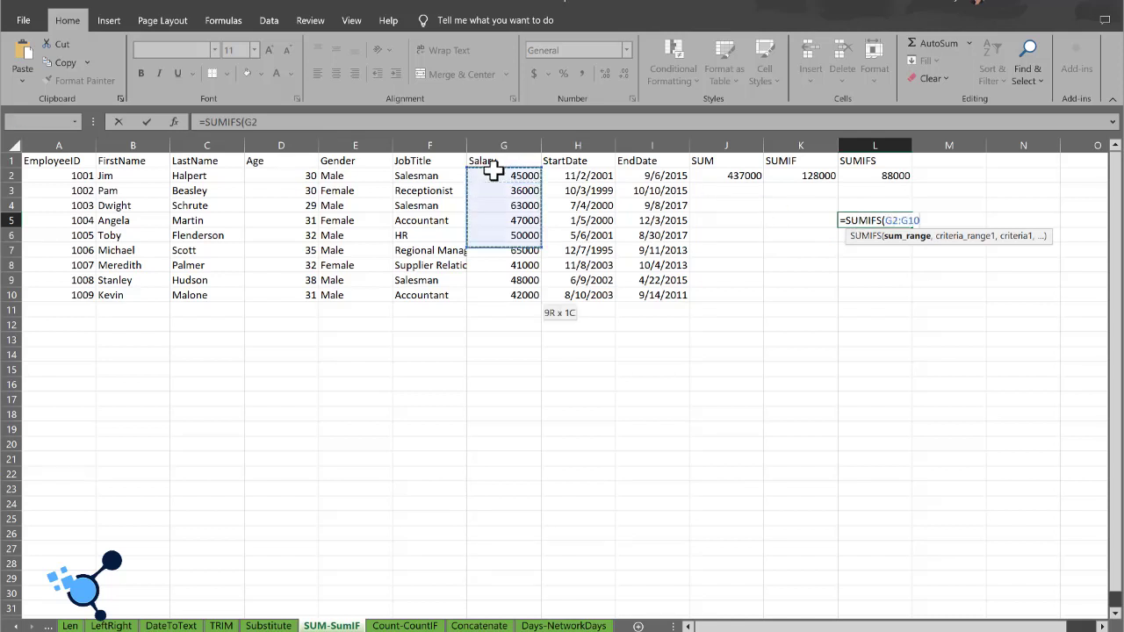
text(,)
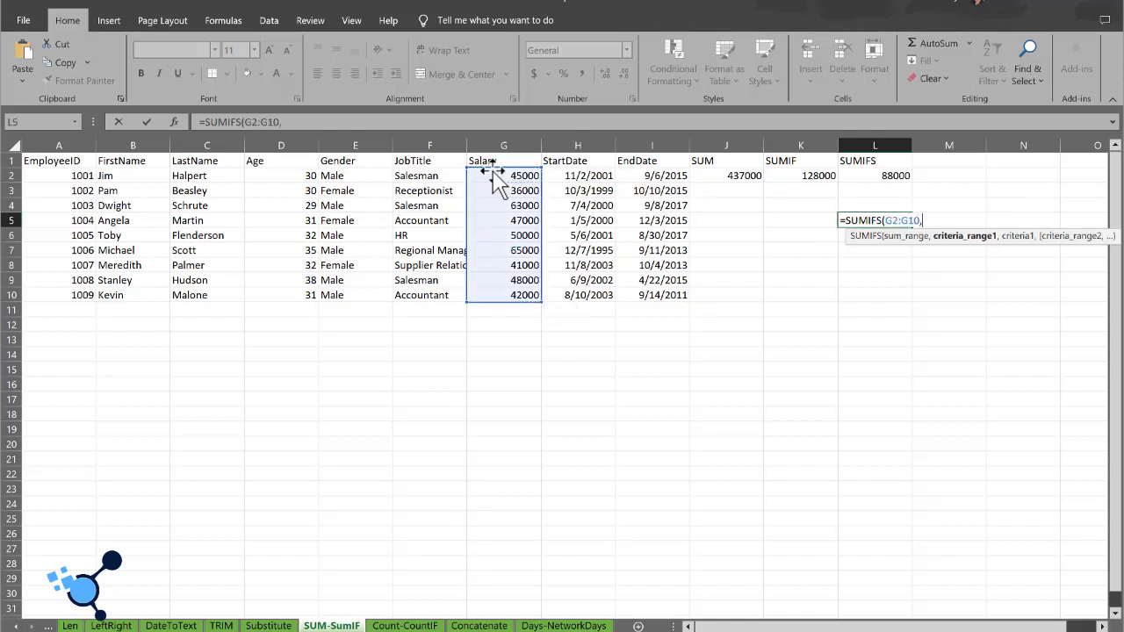
Step: Complete the SUMIFS formula in L5 with the JobTitle range F2:F10 and the criterion "Salesman"
click(405, 176)
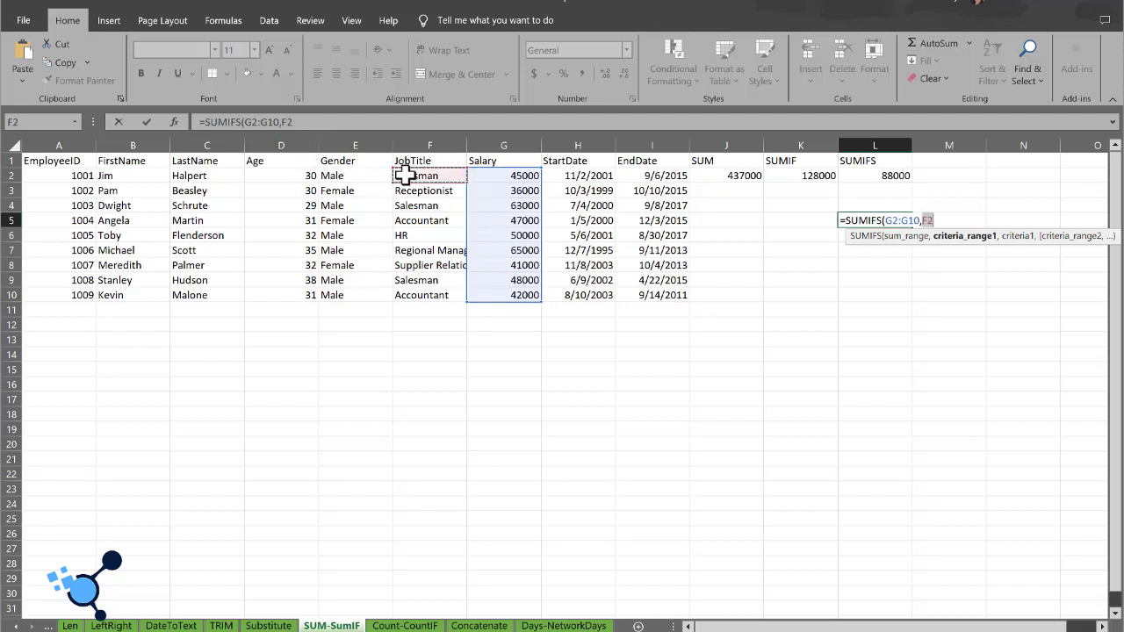
key(ctrl+shift+Down)
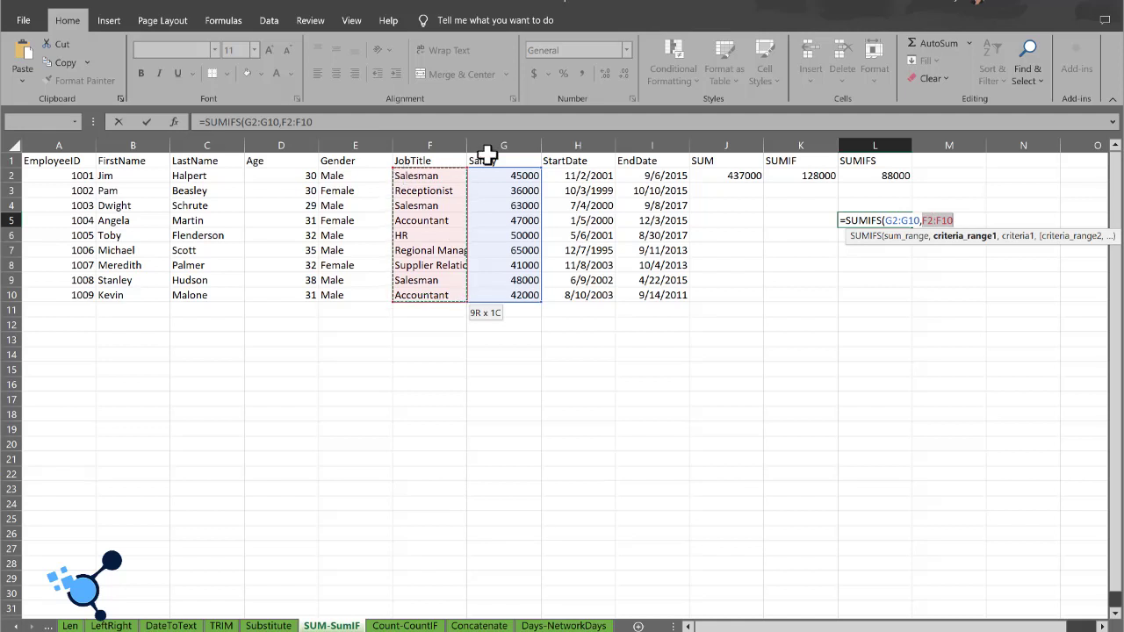
text(,")
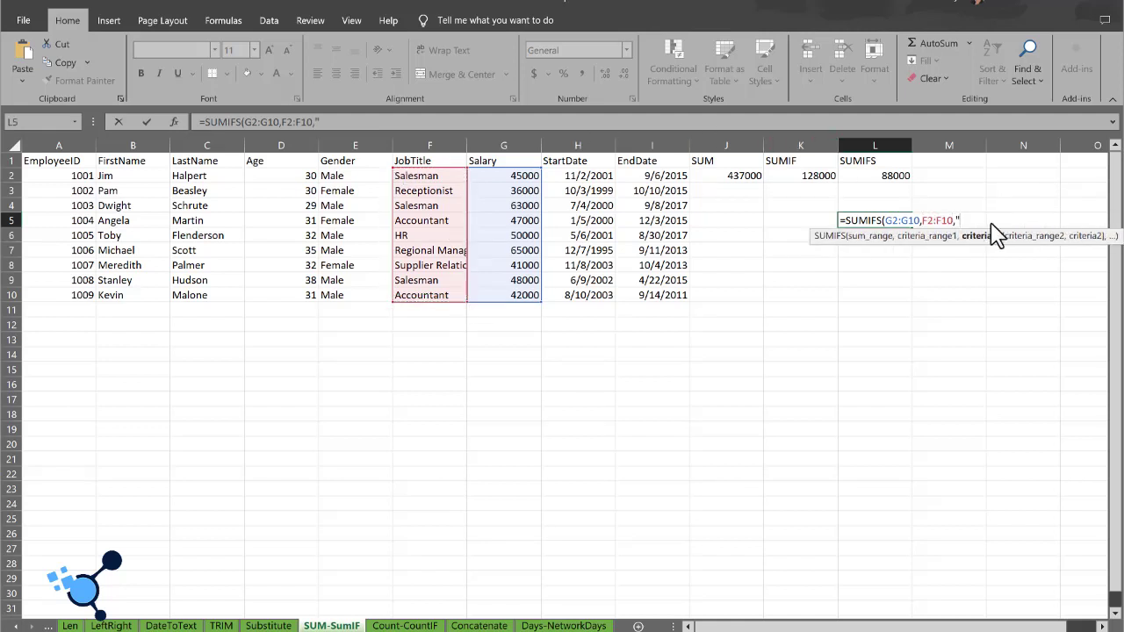
text(Salesman"))
key(Return)
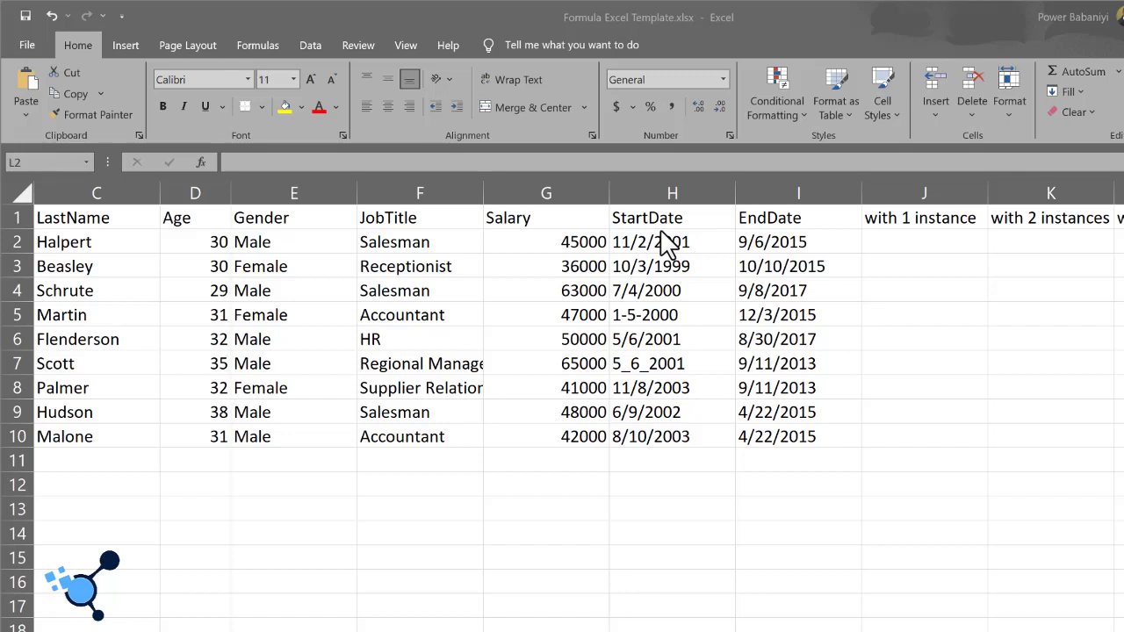
Step: Inspect the differently formatted start dates in H5 and H7, and begin a SUBSTITUTE formula in cell L2
click(671, 314)
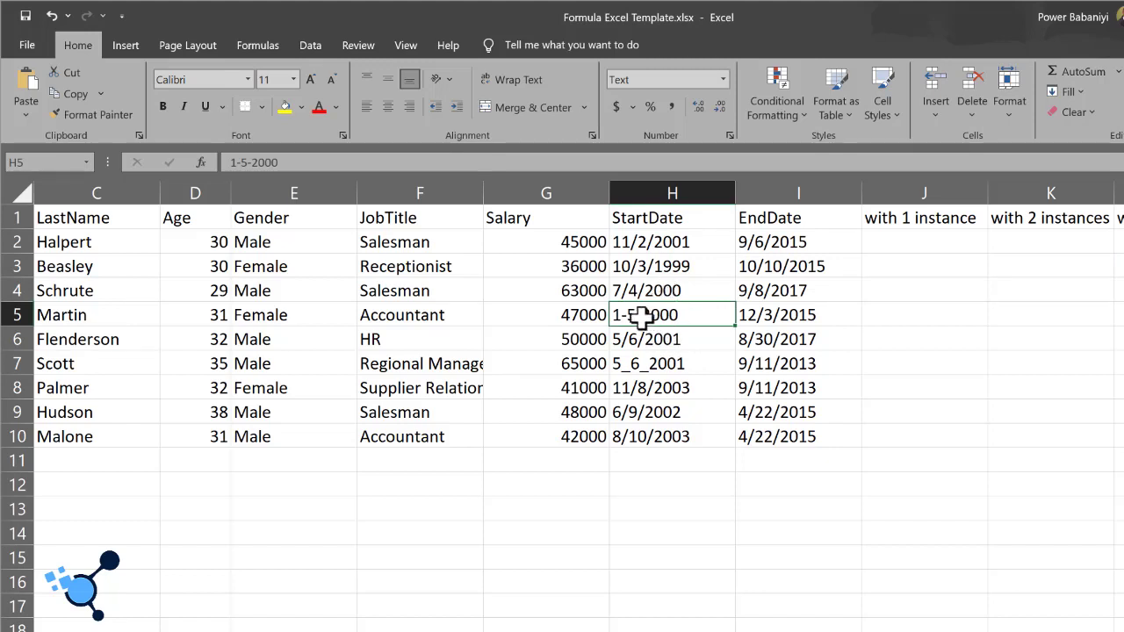
click(659, 365)
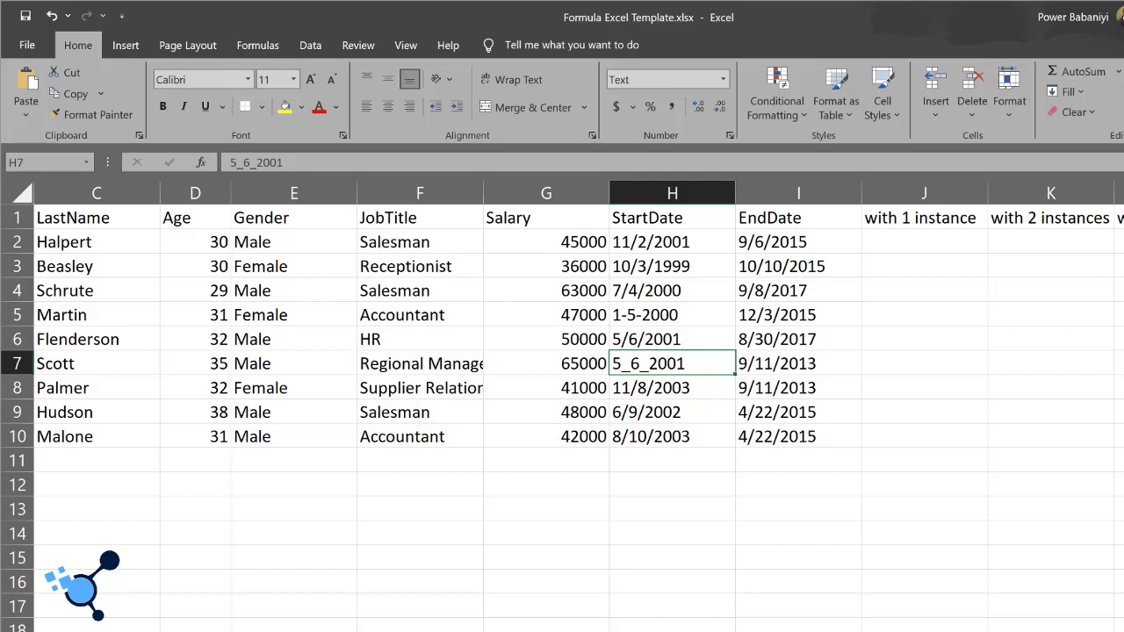
click(1120, 246)
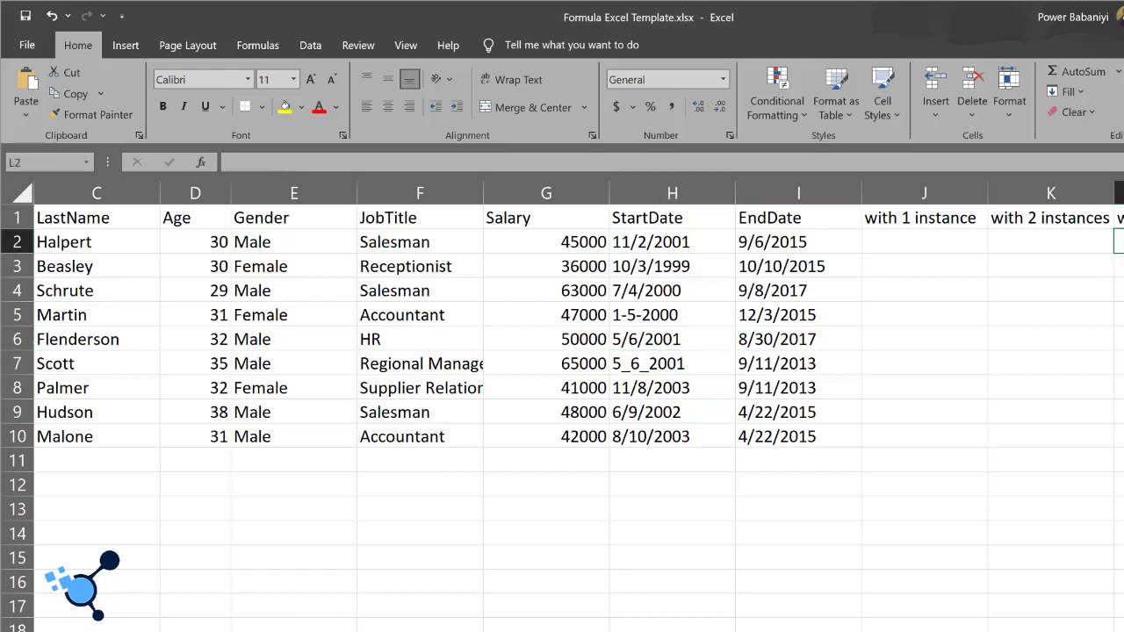
text(=S)
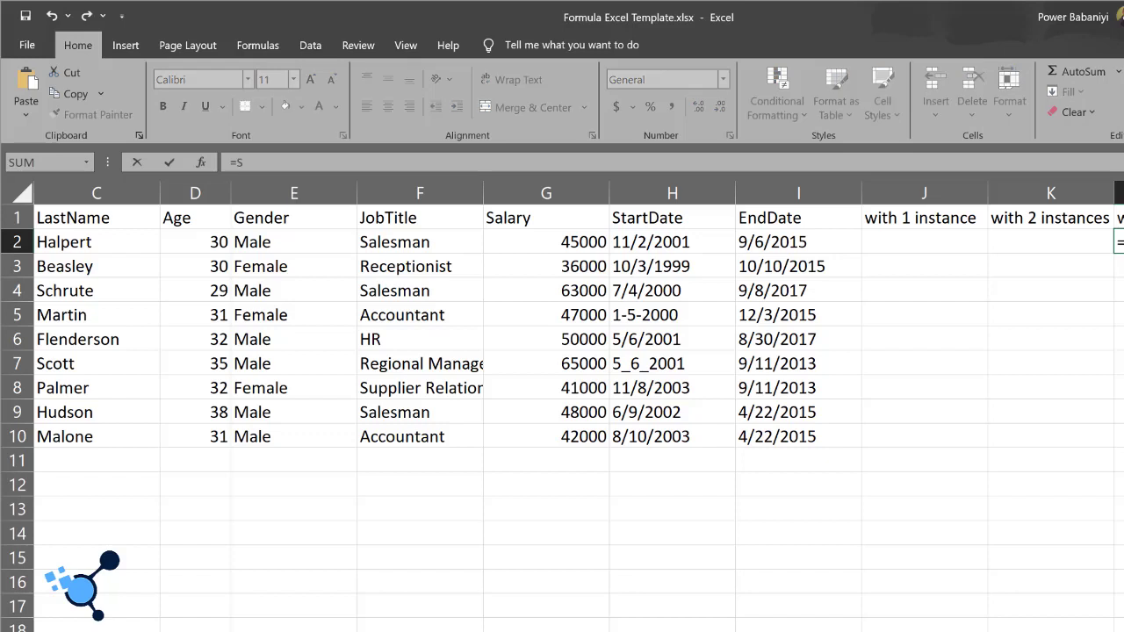
text(UB)
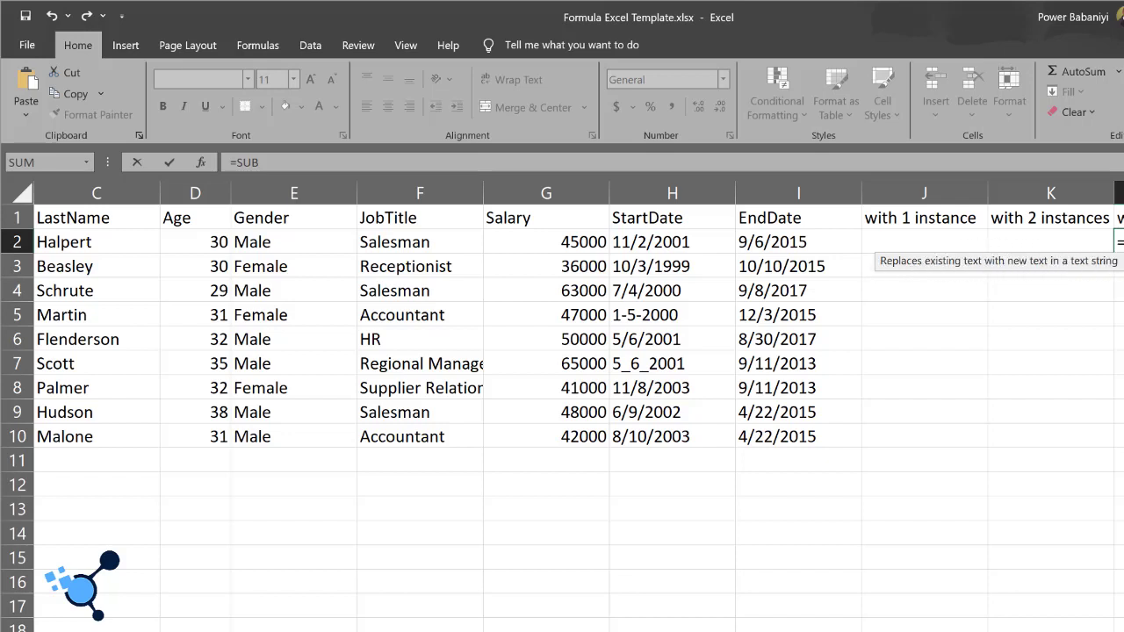
key(Tab)
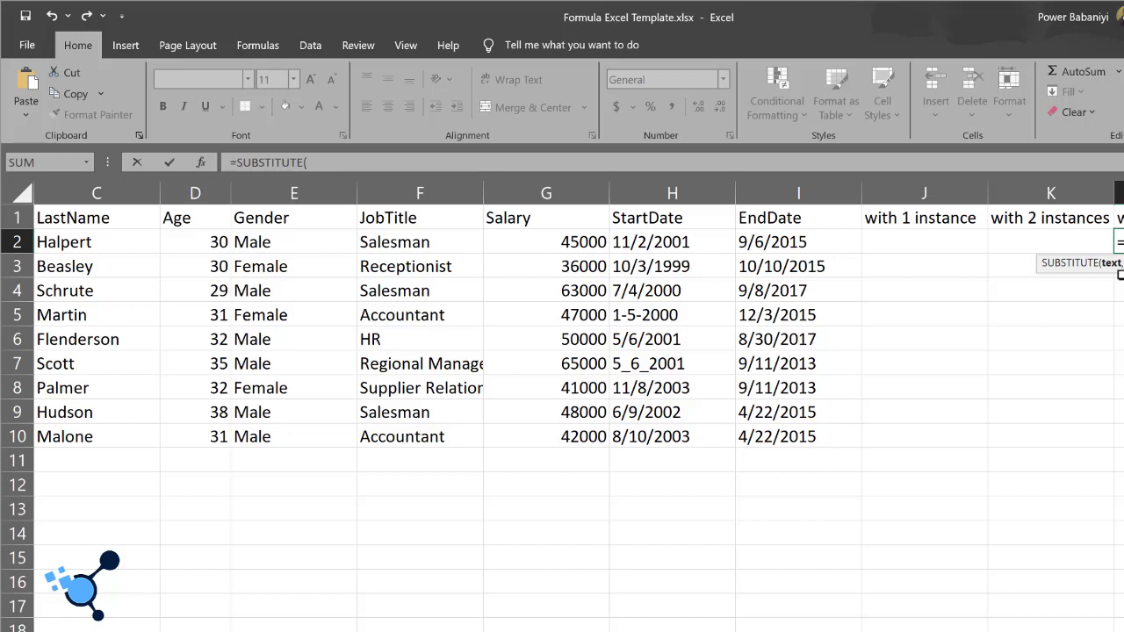
Step: Complete the SUBSTITUTE formula in L2 with the start dates H2:H10, replacing "-" with "/"
click(657, 244)
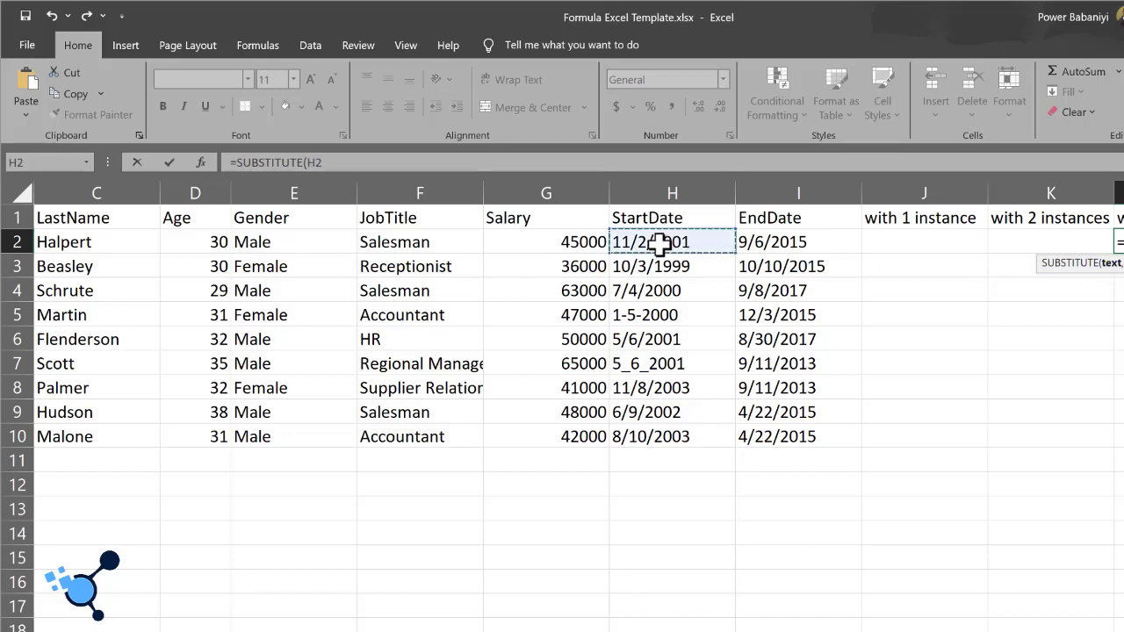
key(ctrl+shift+Down)
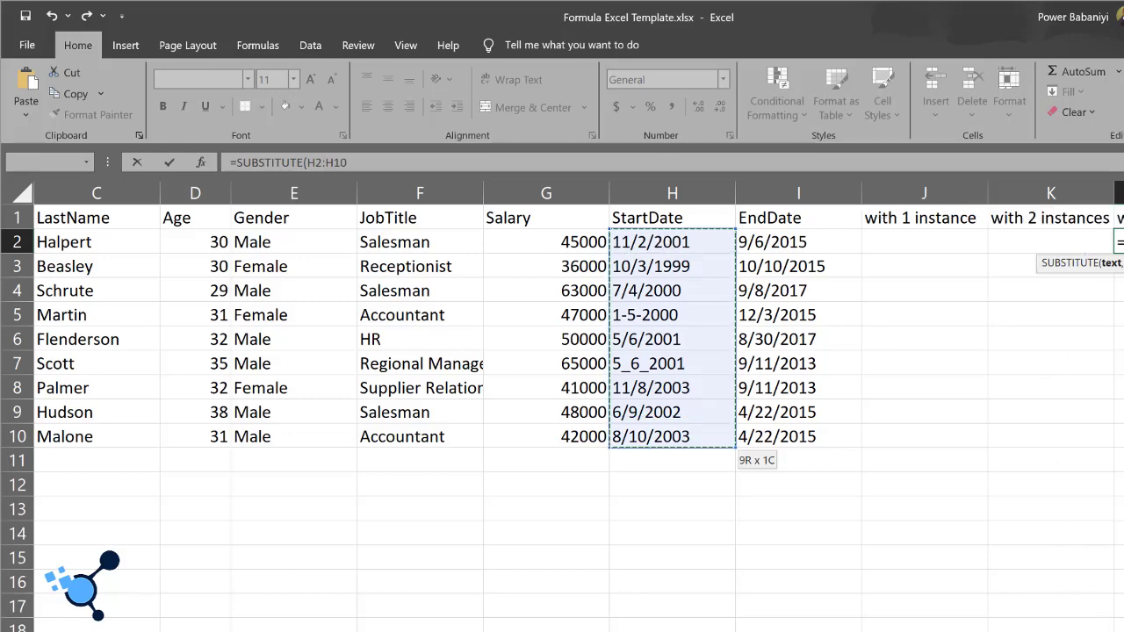
scroll(1109, 606, right, 3)
scroll(562, 404, right, 1)
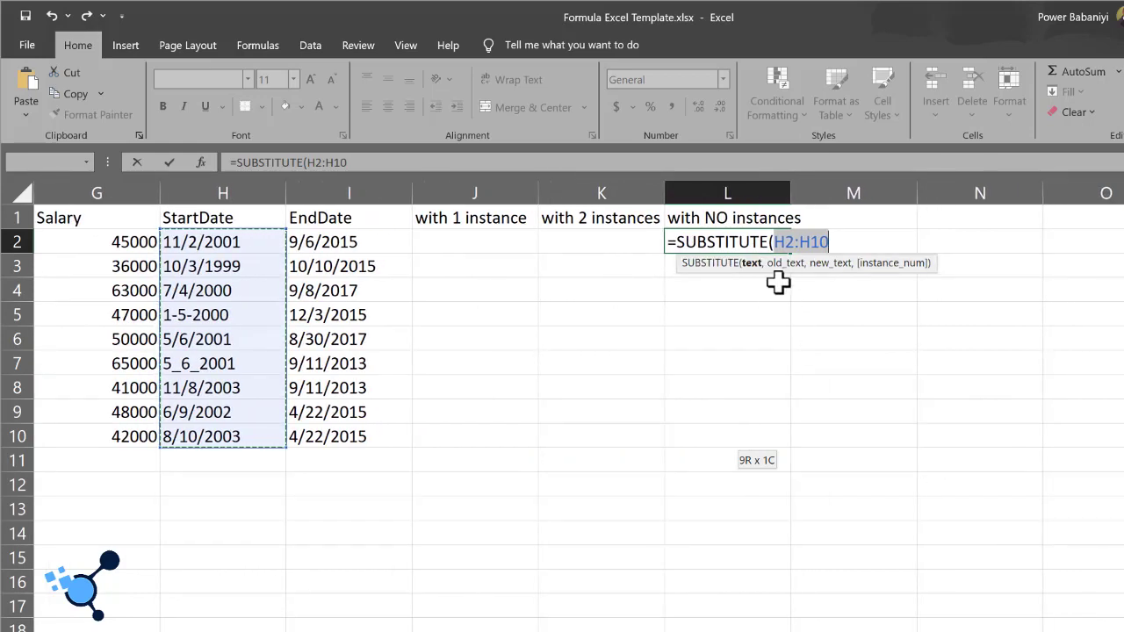
text(,"-)
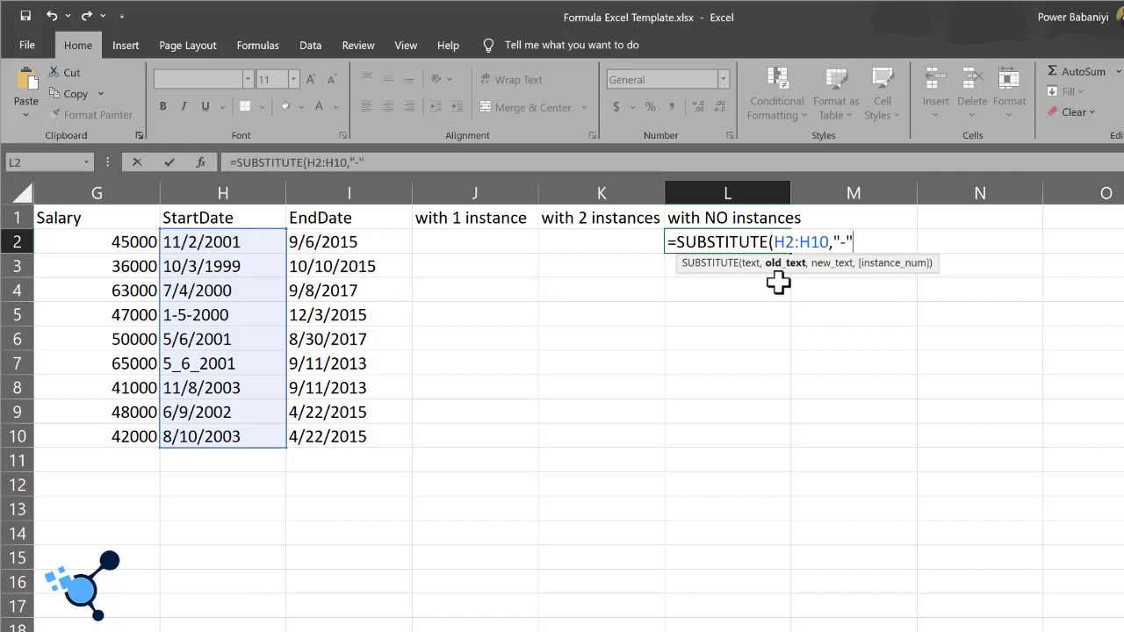
text(,"/)
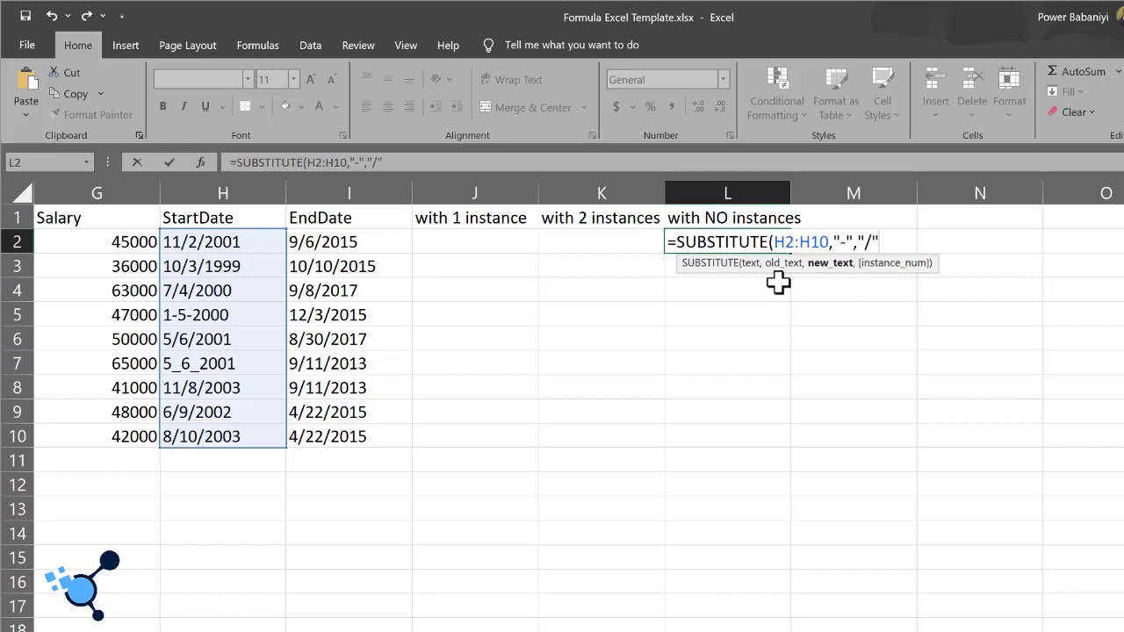
key(Return)
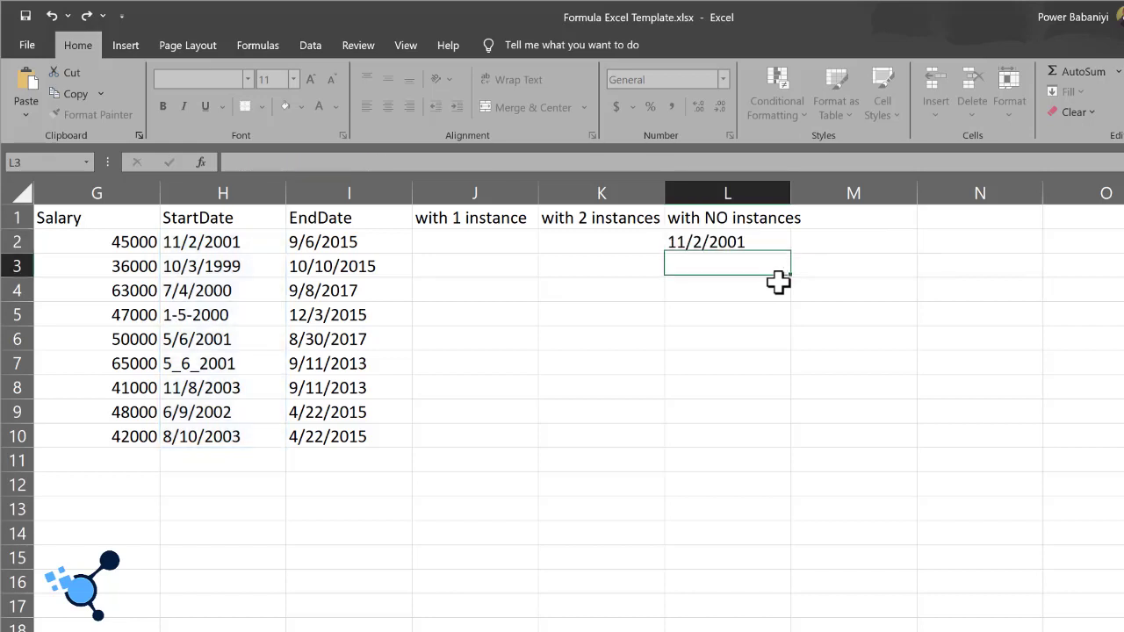
Step: Fill the L2 formula down to L10 and compare the start date in H5 with the result in L5
click(771, 248)
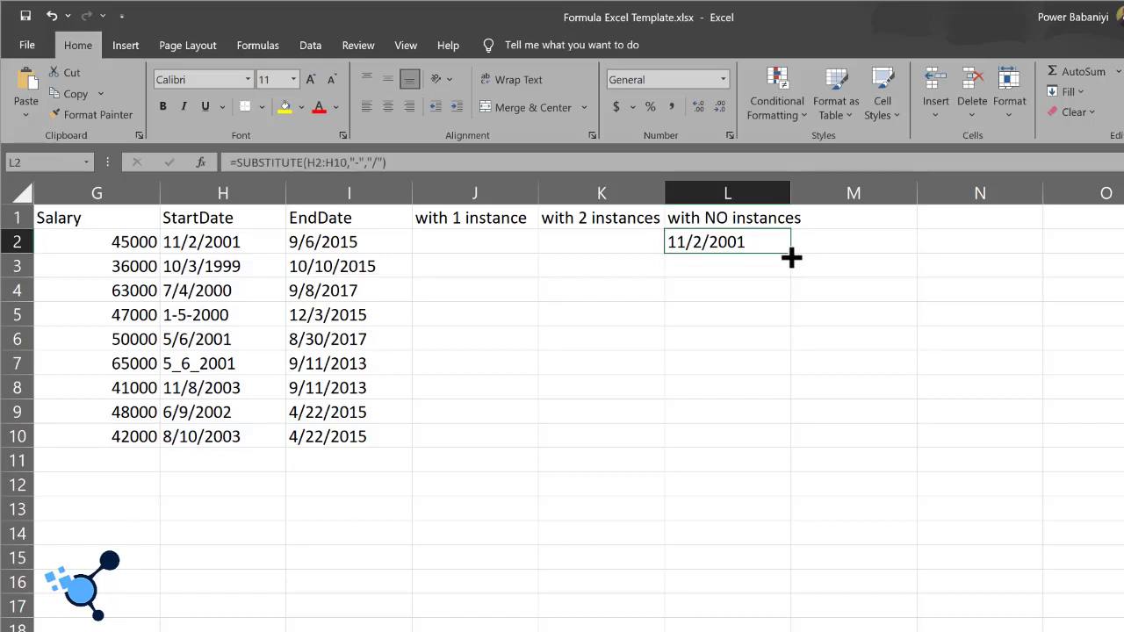
double_click(791, 253)
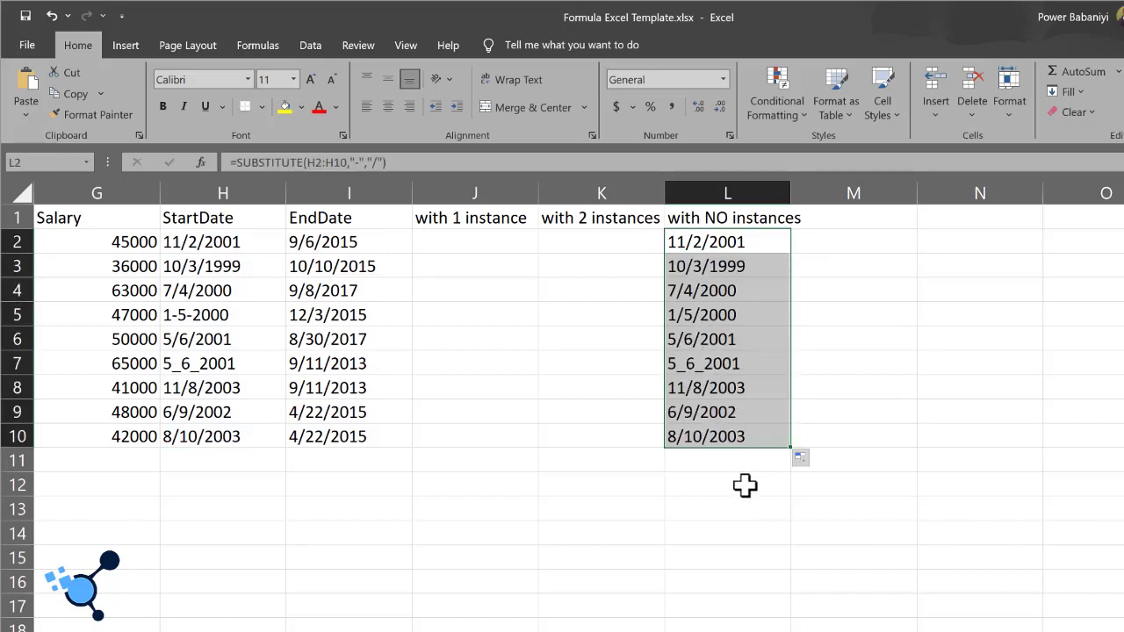
click(213, 314)
click(719, 322)
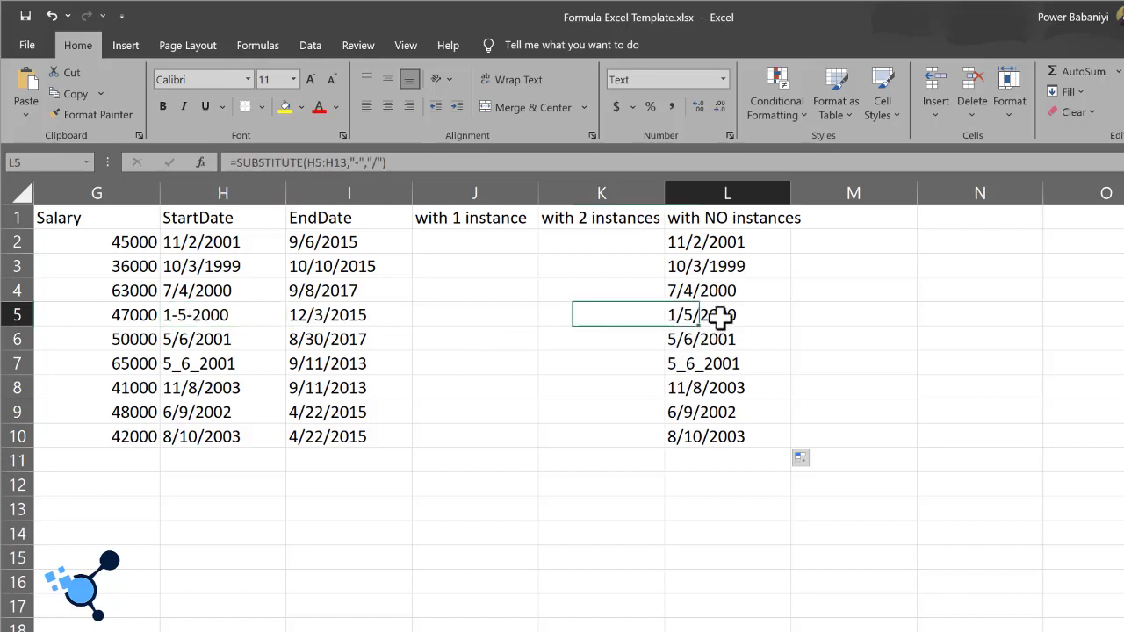
Step: Change the old text in the L7 SUBSTITUTE formula to "_" and fill that formula down to L10
click(708, 369)
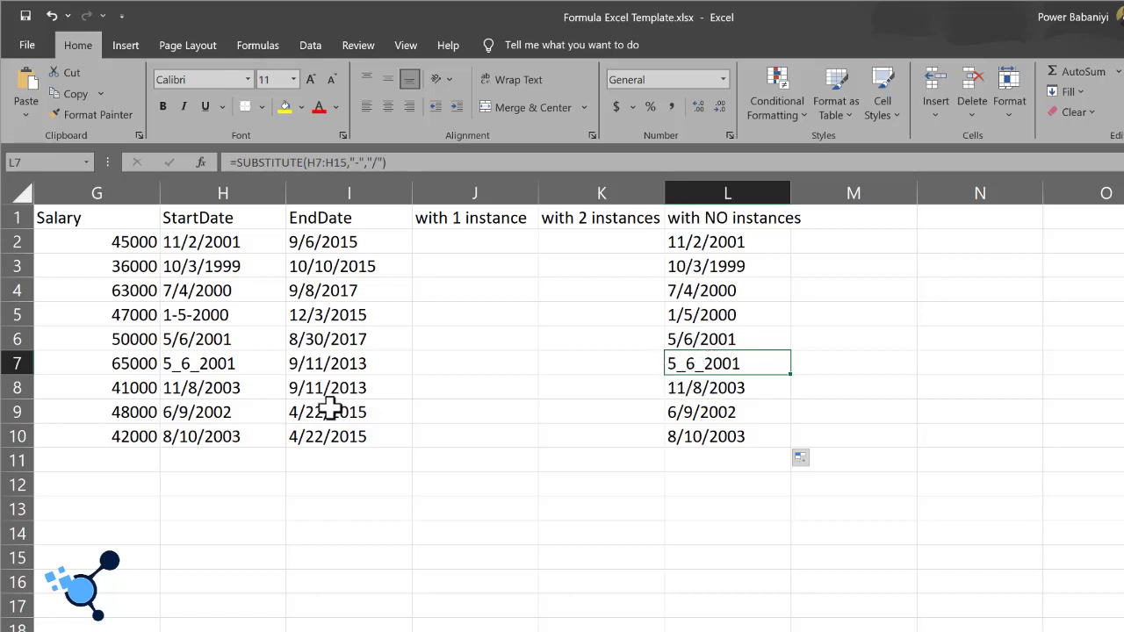
click(363, 163)
key(BackSpace)
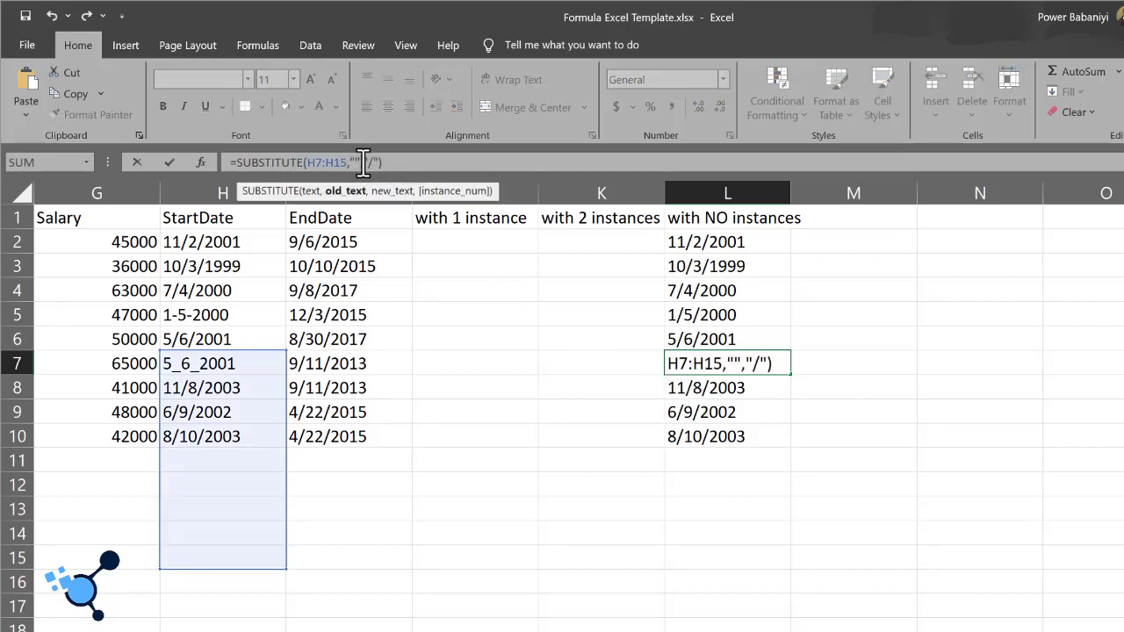
text(_)
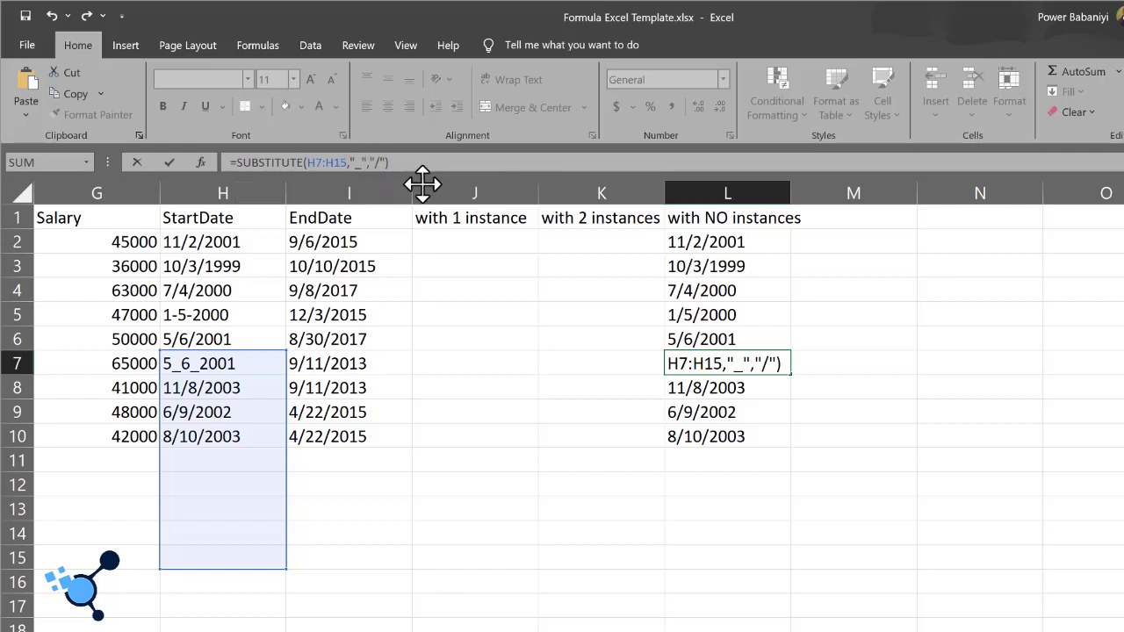
key(Return)
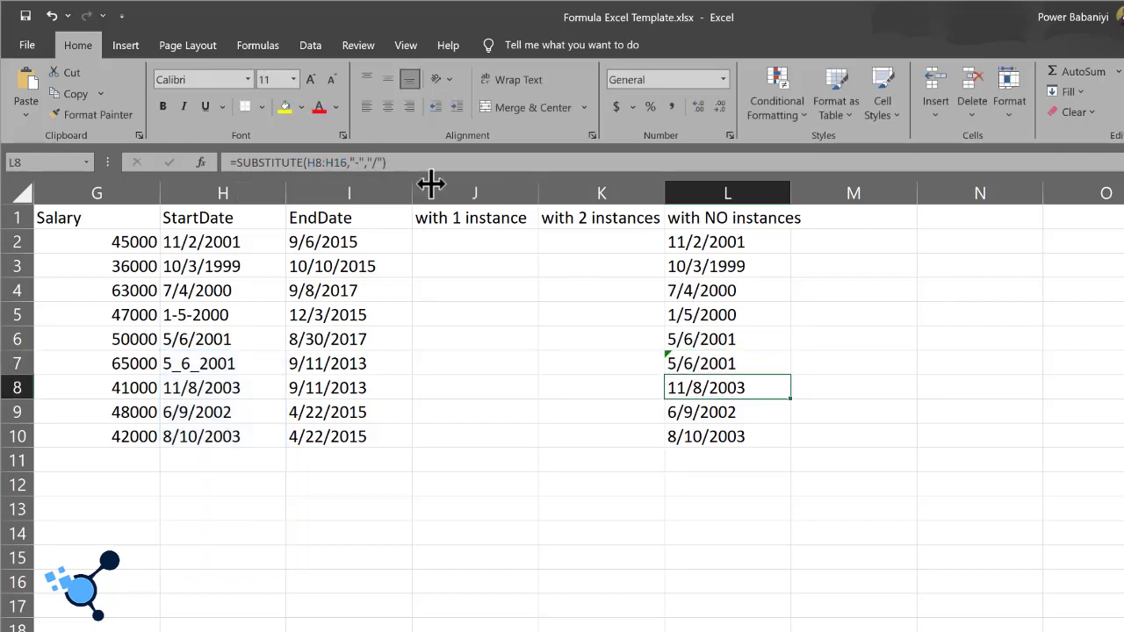
click(749, 366)
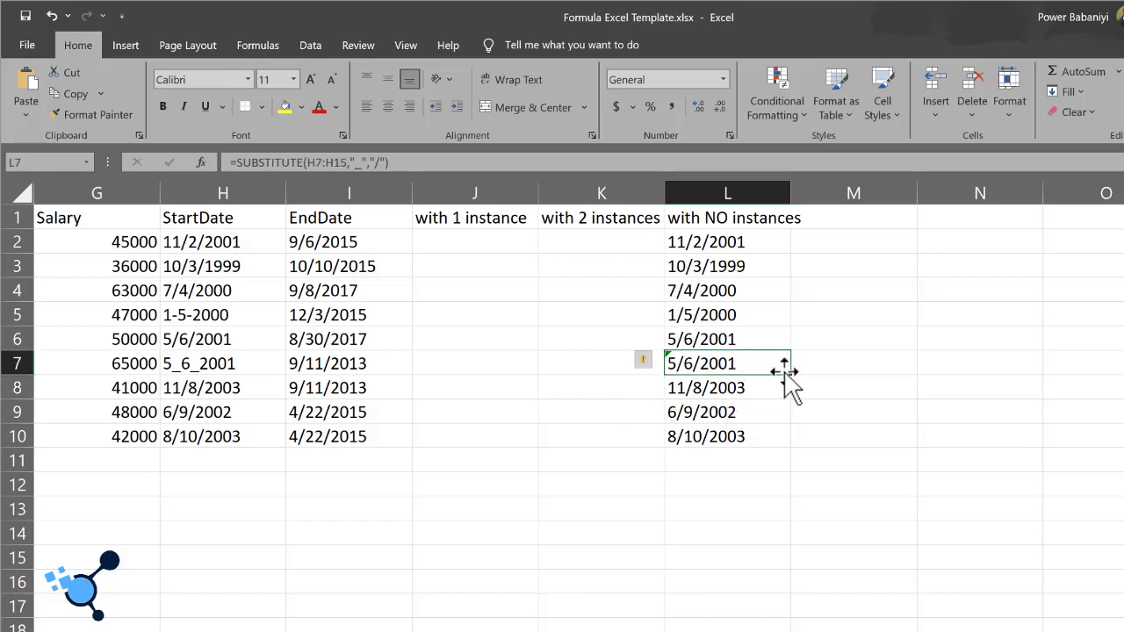
double_click(790, 374)
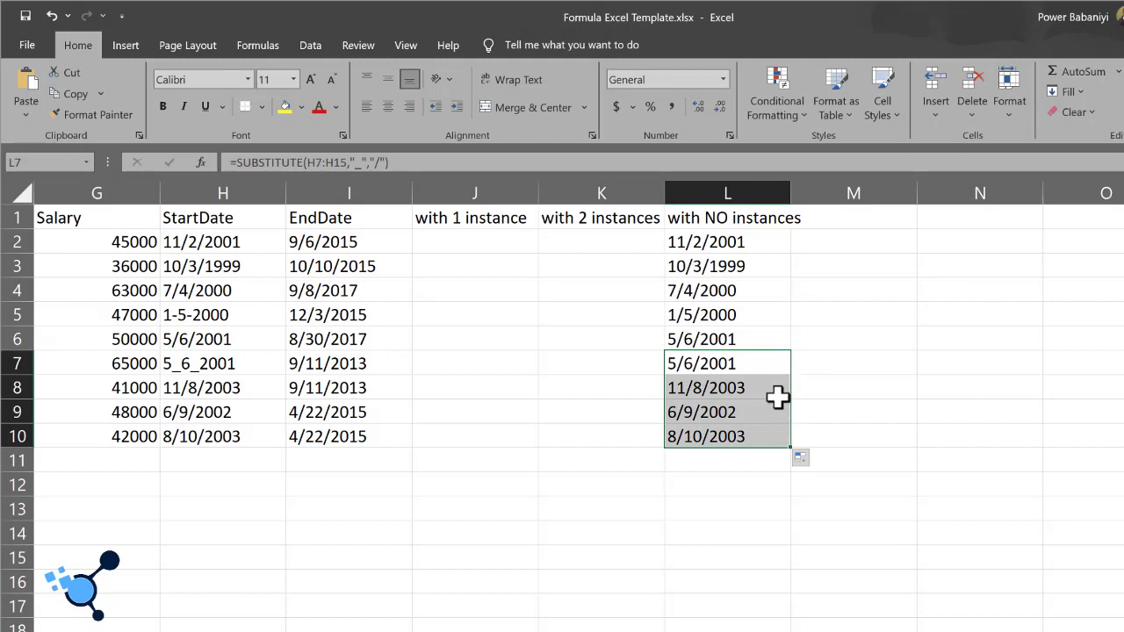
click(829, 374)
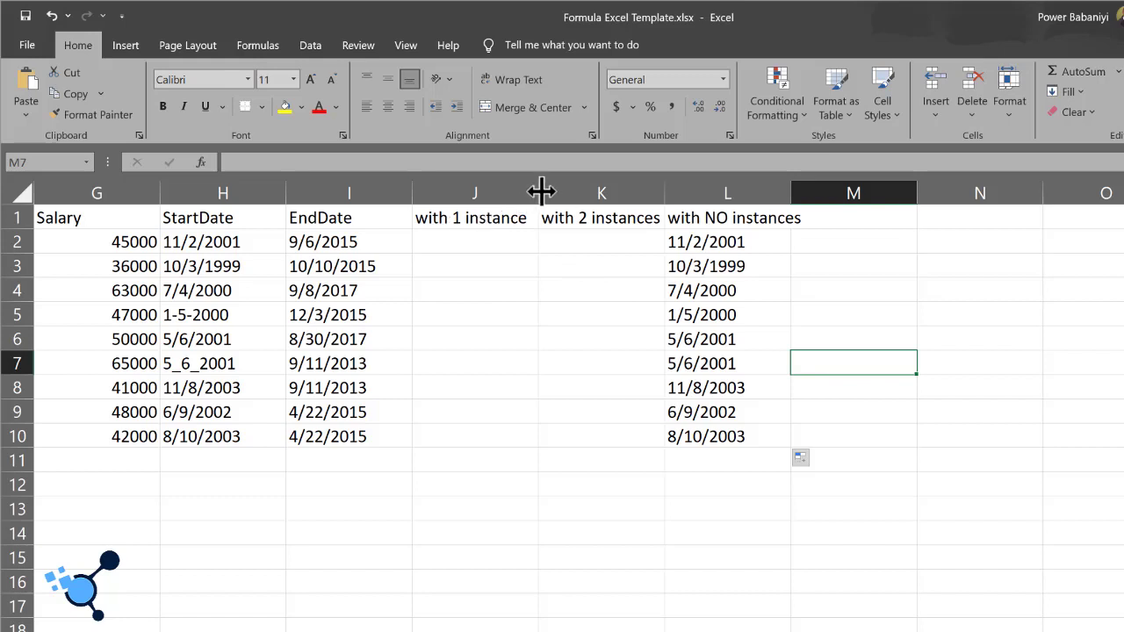
Step: Widen the "with 1 instance" column J and the "with 2 instances" column K
drag(537, 192, 633, 180)
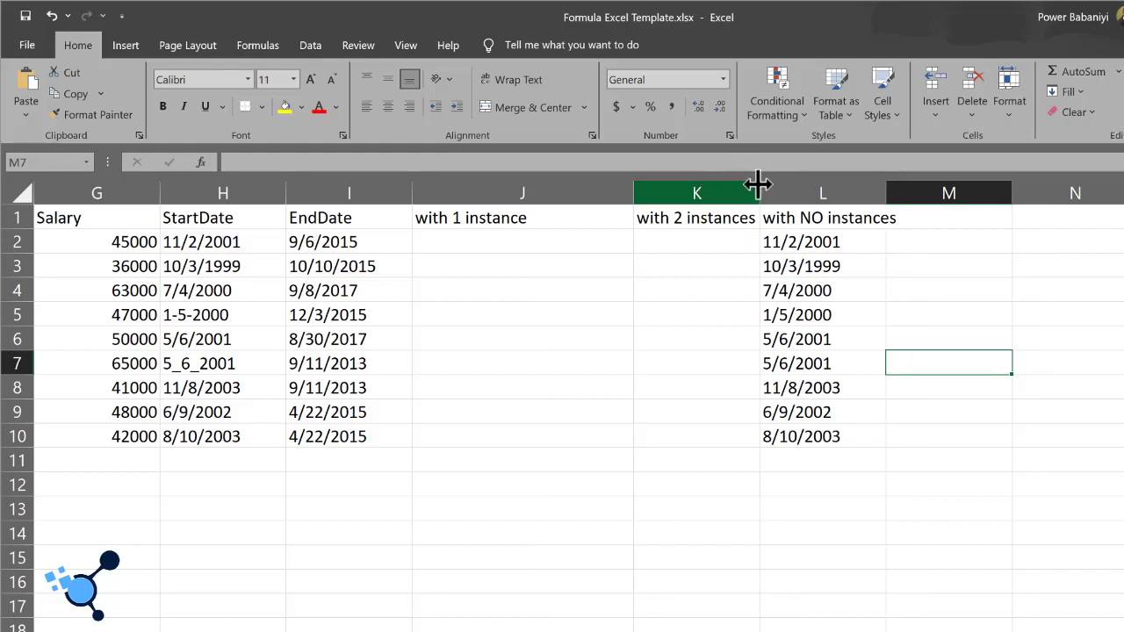
drag(761, 191, 870, 191)
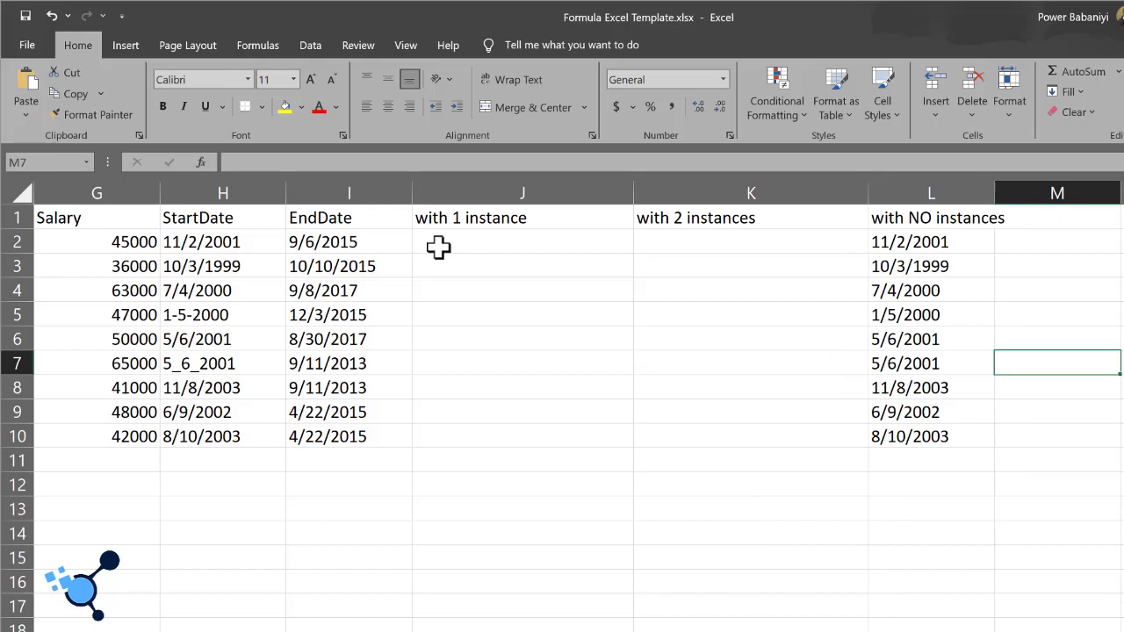
Step: Check the start date in H2, and begin a SUBSTITUTE formula in J2 with H2:H10 as the text
click(223, 243)
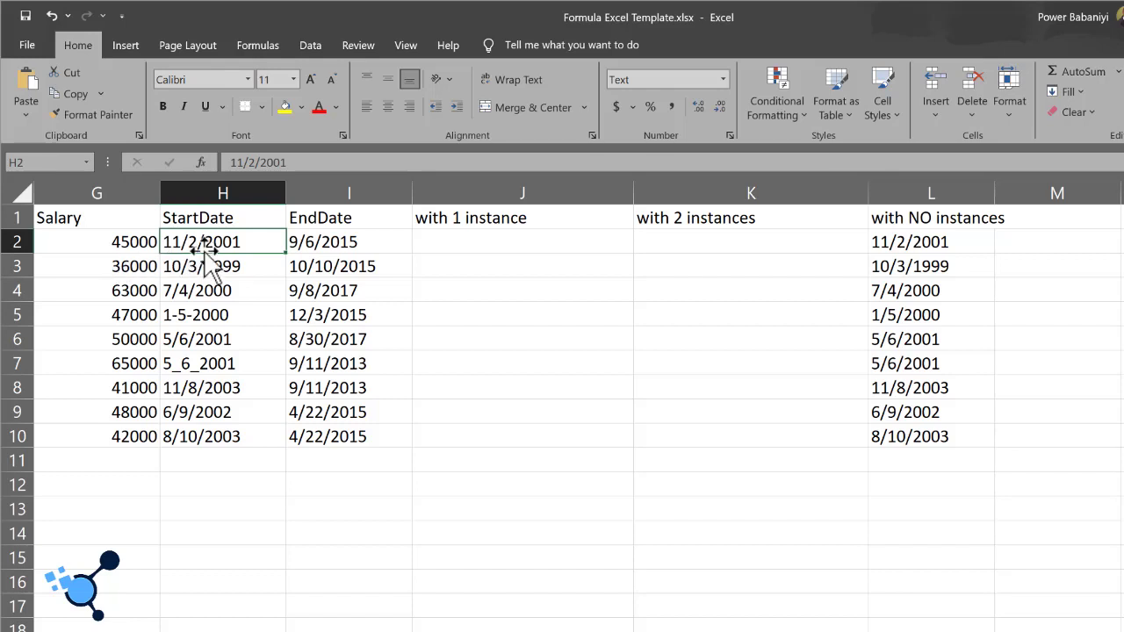
click(436, 249)
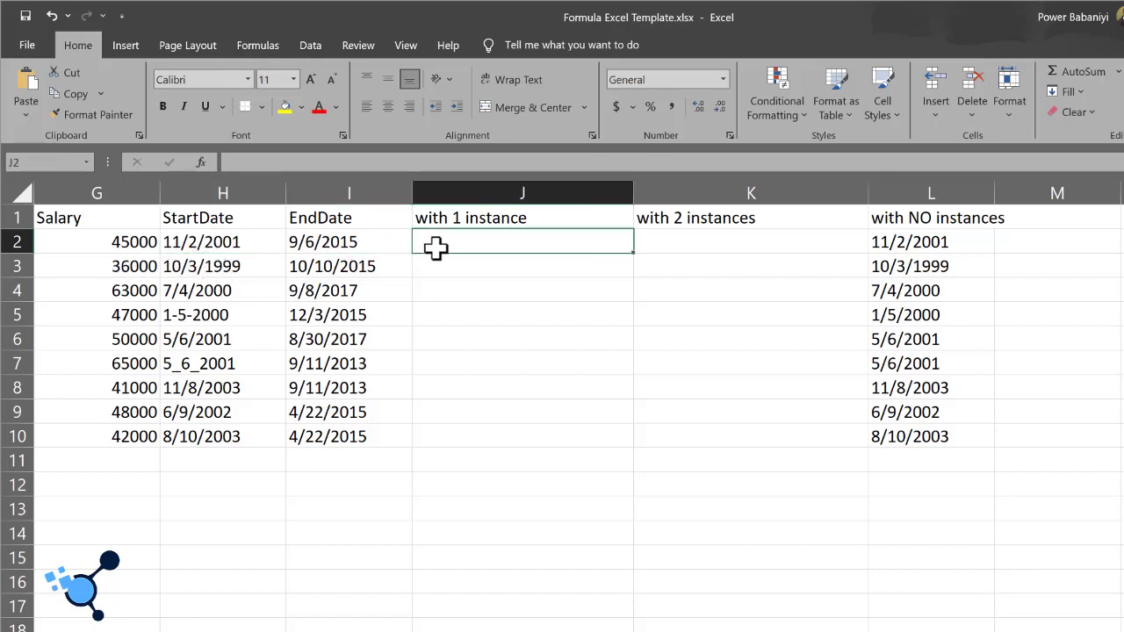
text(=SUB)
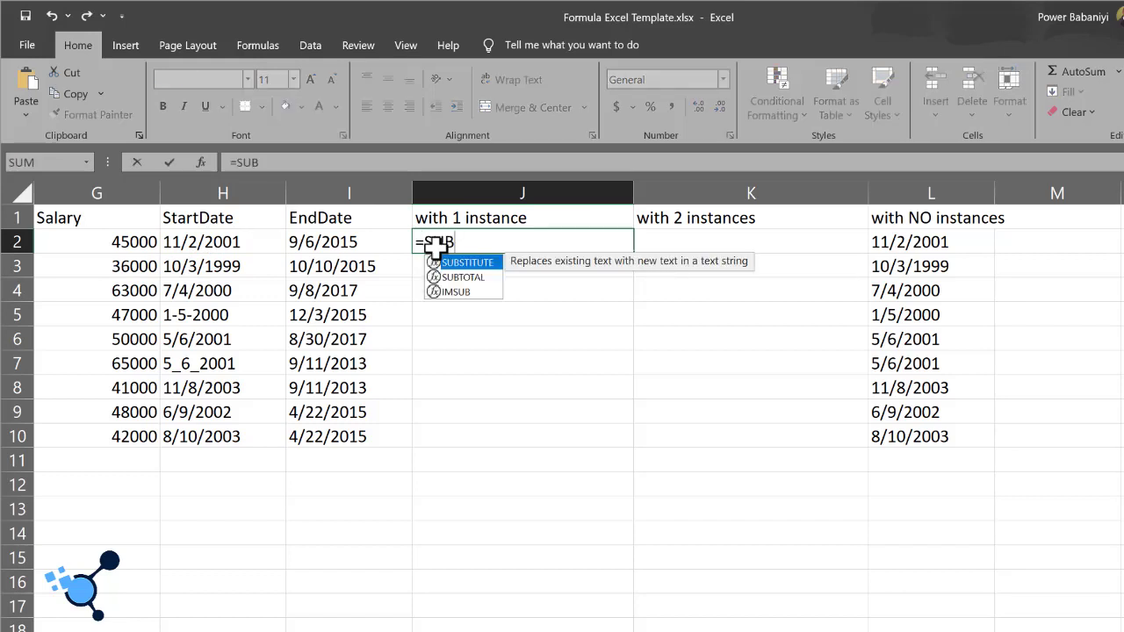
key(Tab)
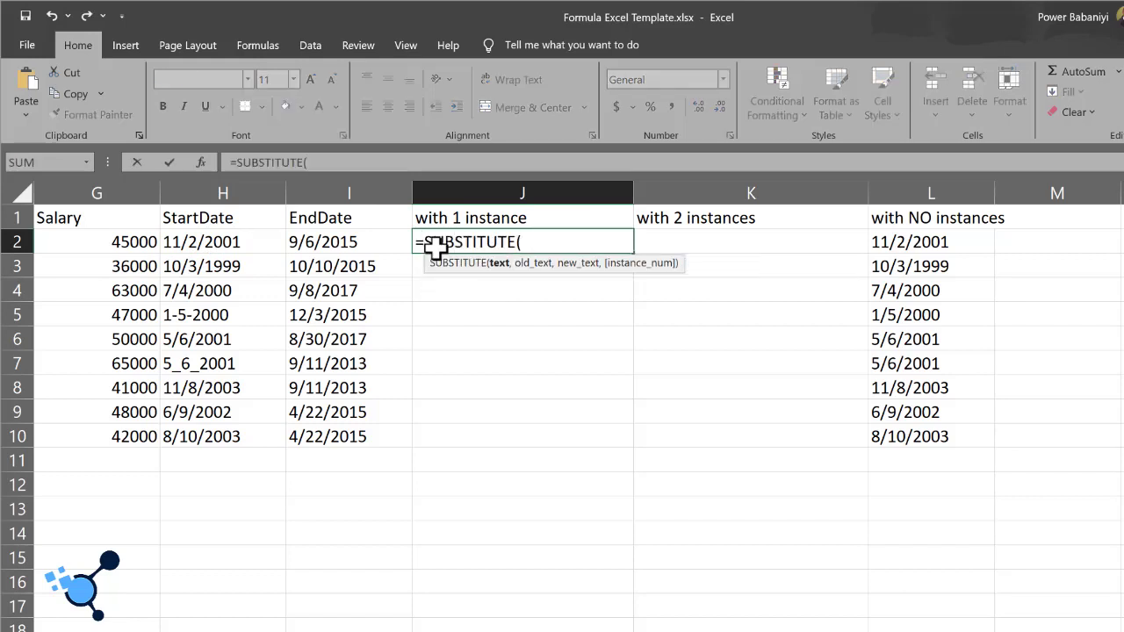
click(211, 236)
key(ctrl+shift+Down)
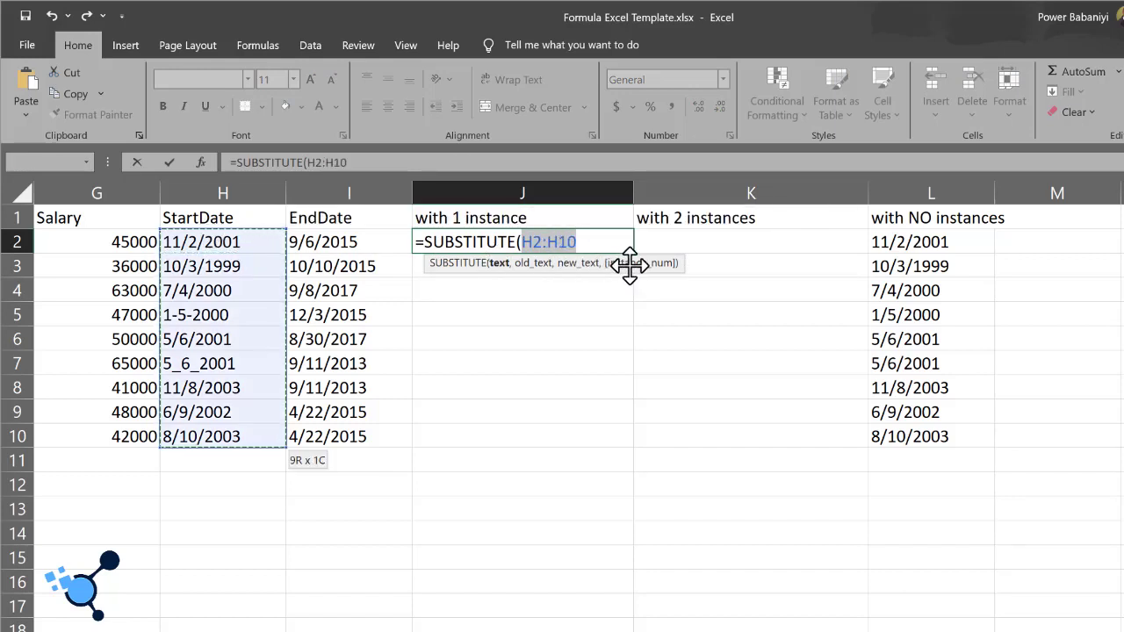
Step: Complete the J2 SUBSTITUTE formula with old text "/", new text "-" and instance number 1
text(,)
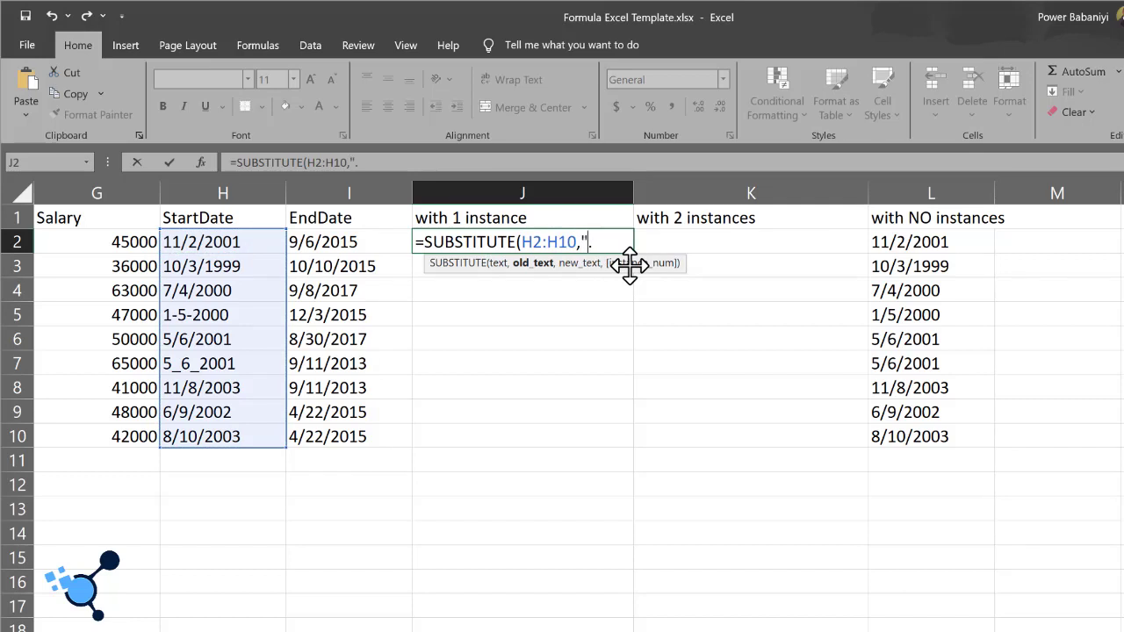
text("/",)
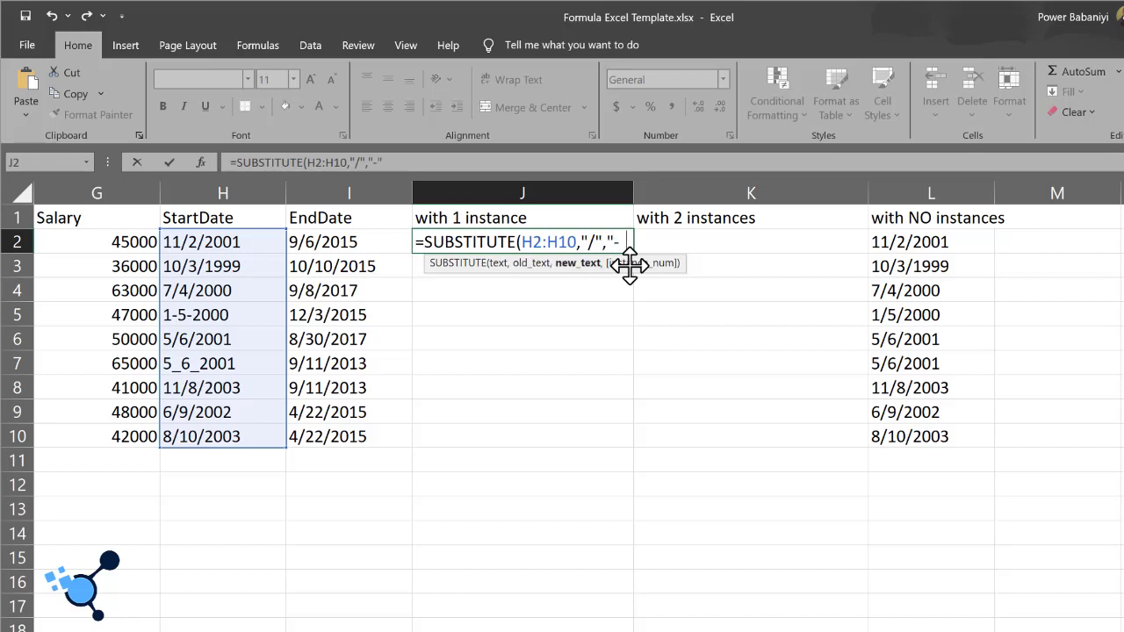
text("-",1))
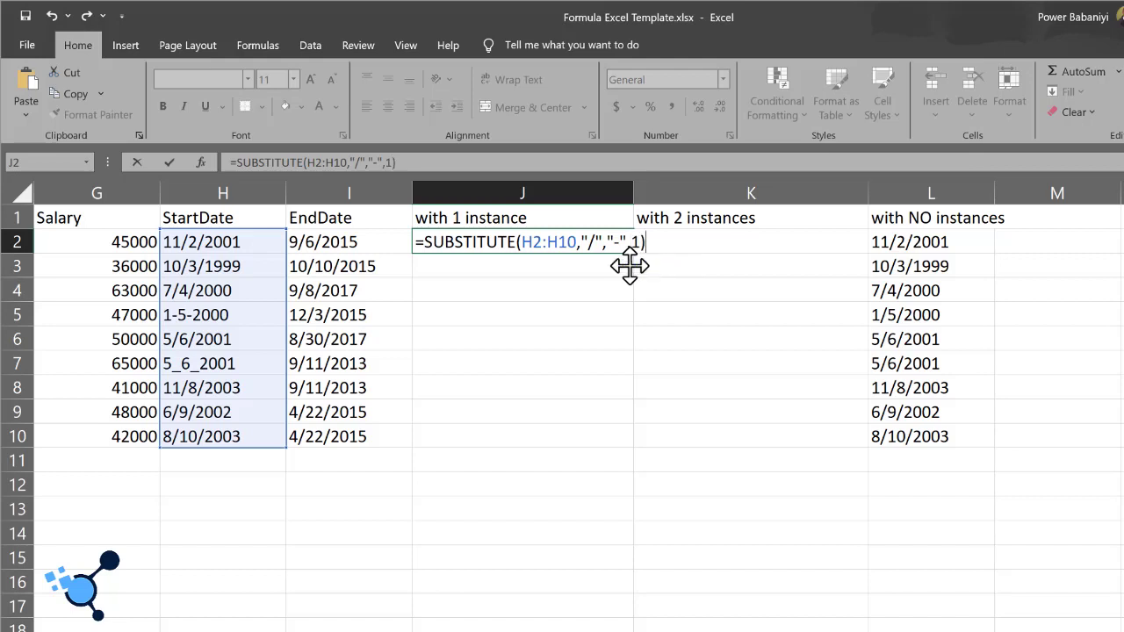
key(Return)
Step: Fill the J2 formula down to J10 and check the substituted dates in J3 and J2
click(584, 244)
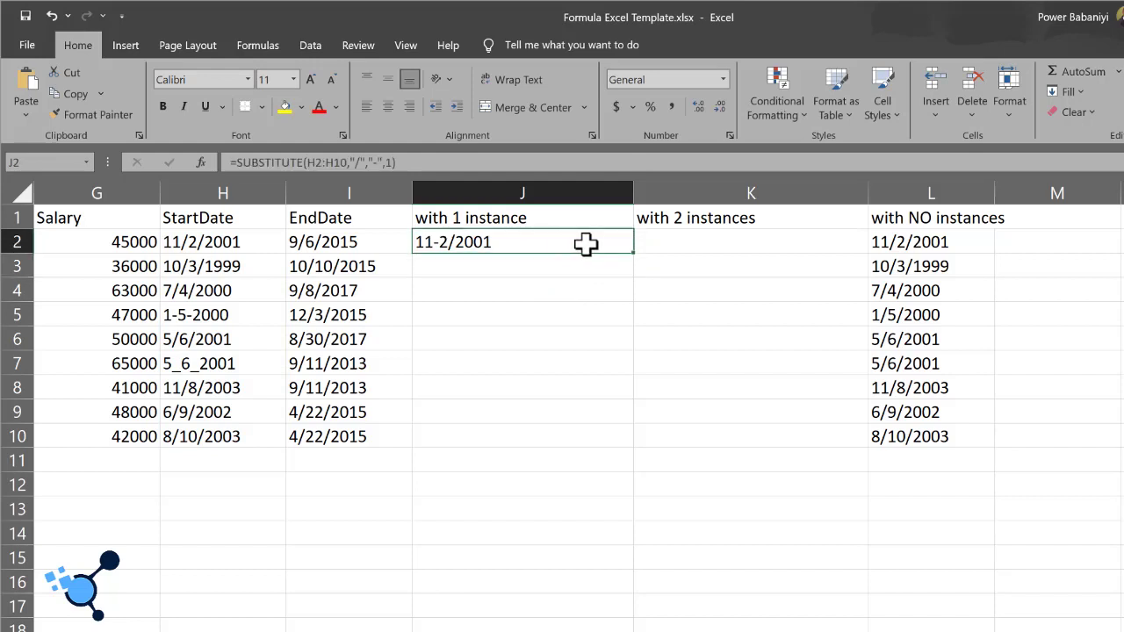
double_click(635, 253)
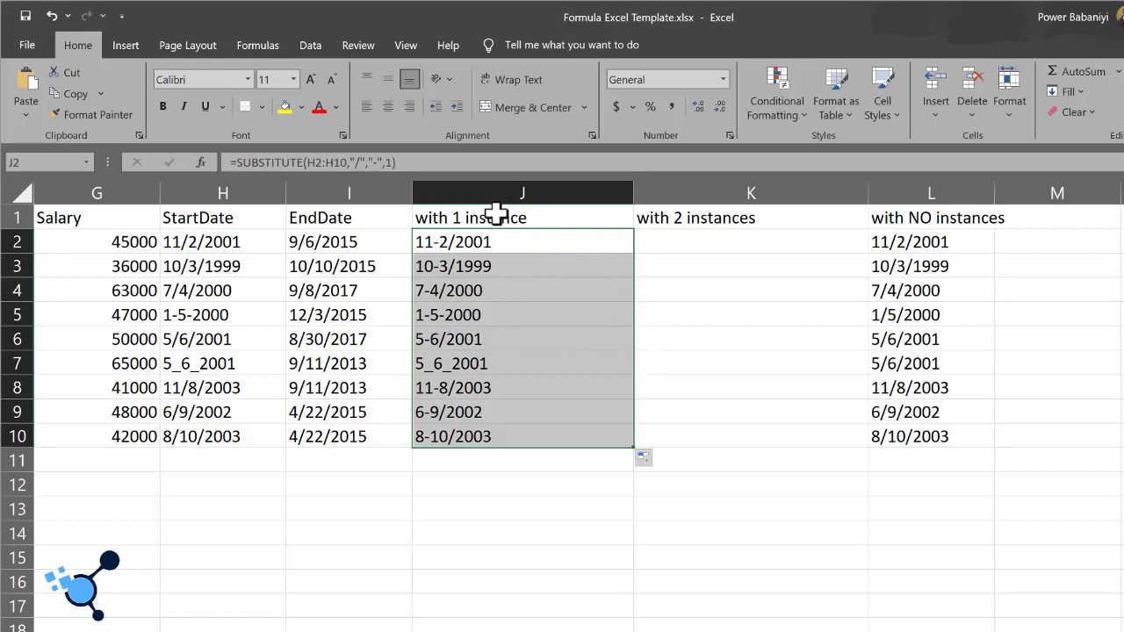
click(522, 261)
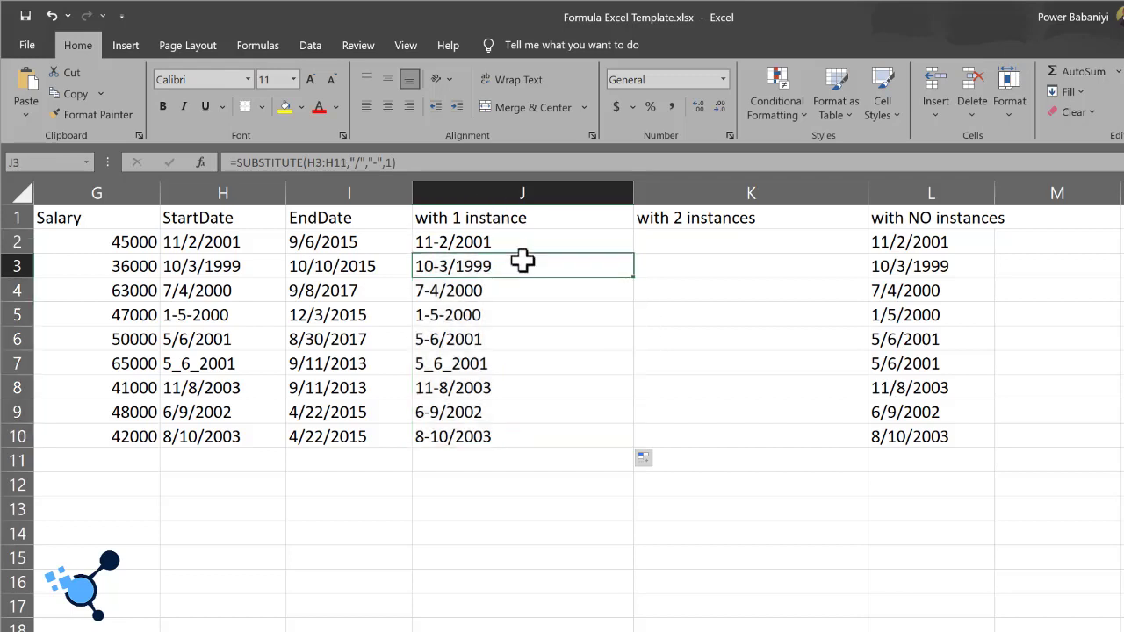
click(470, 242)
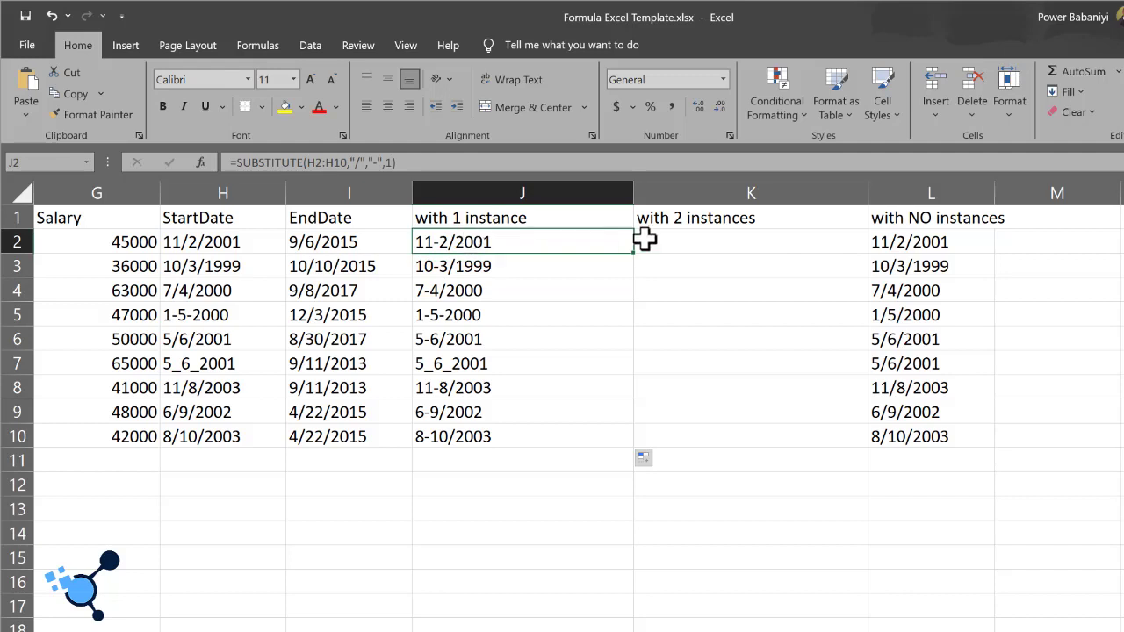
Step: Begin a SUBSTITUTE formula in K2 under "with 2 instances", with the start dates H2:H10 as the text
click(673, 244)
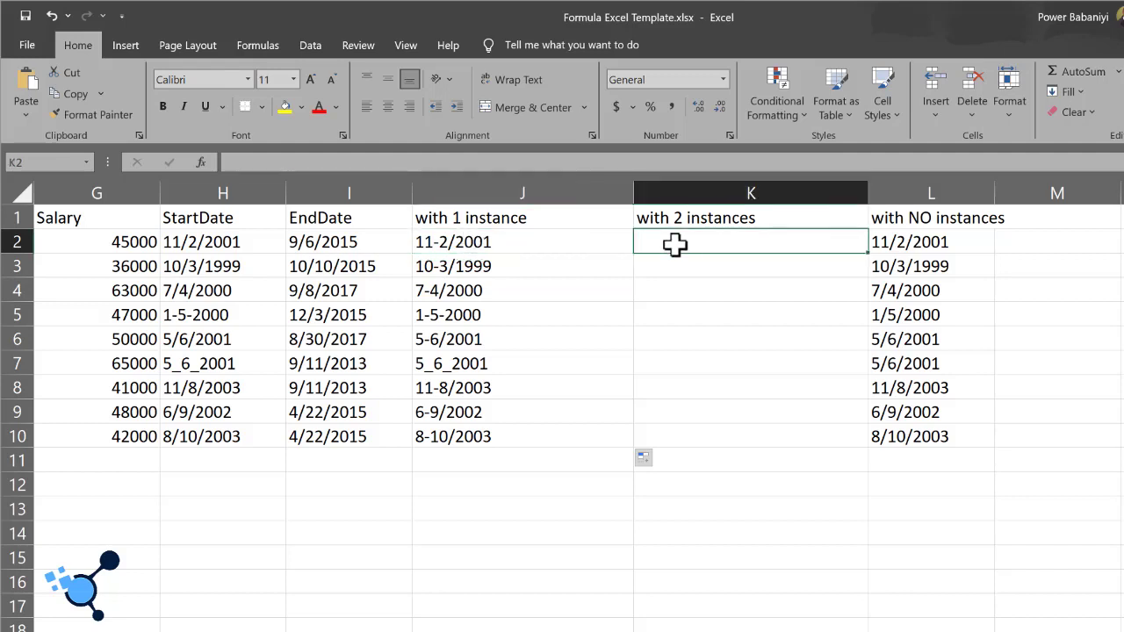
text(=)
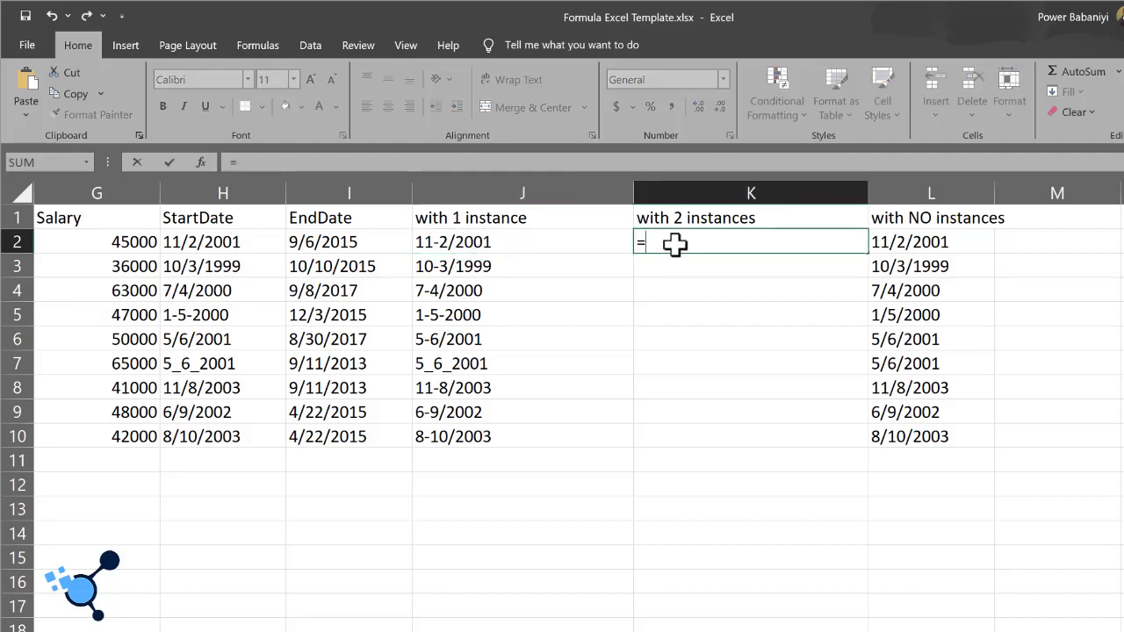
text(SUBST)
key(Tab)
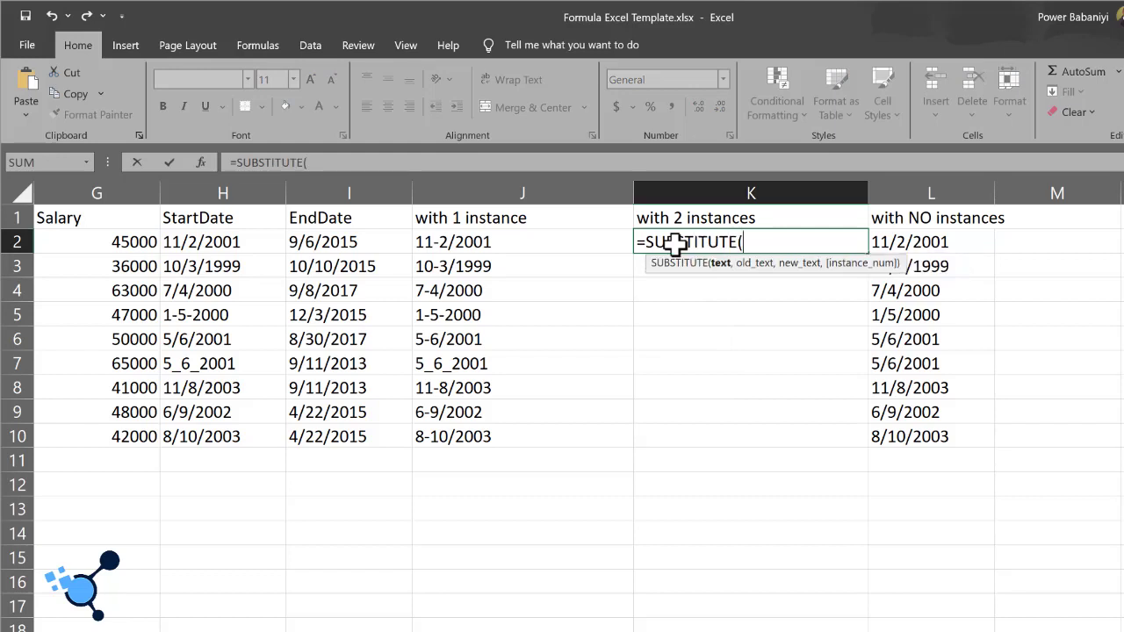
click(316, 240)
click(208, 240)
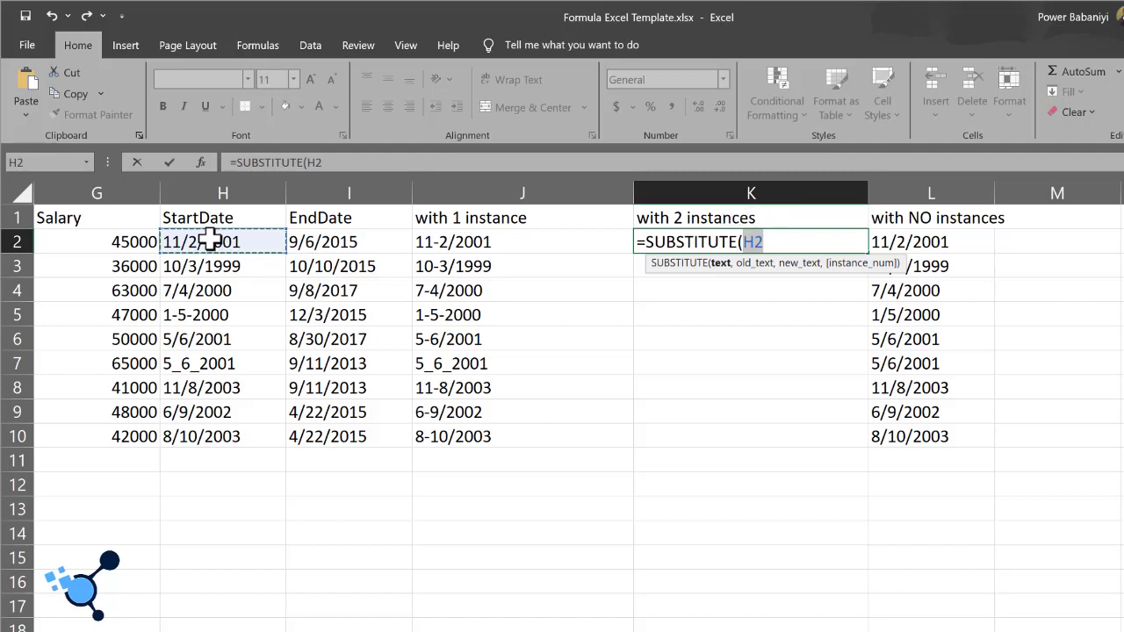
key(ctrl+shift+Down)
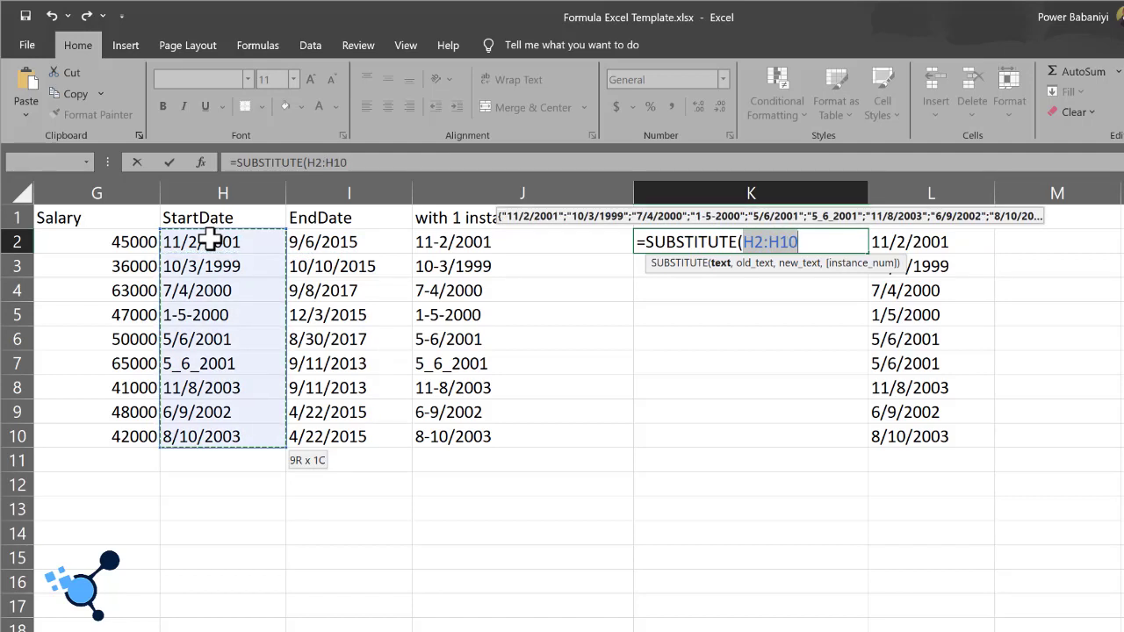
Step: Complete the K2 SUBSTITUTE formula with old text "/", new text "-" and instance number 2
text(,"/)
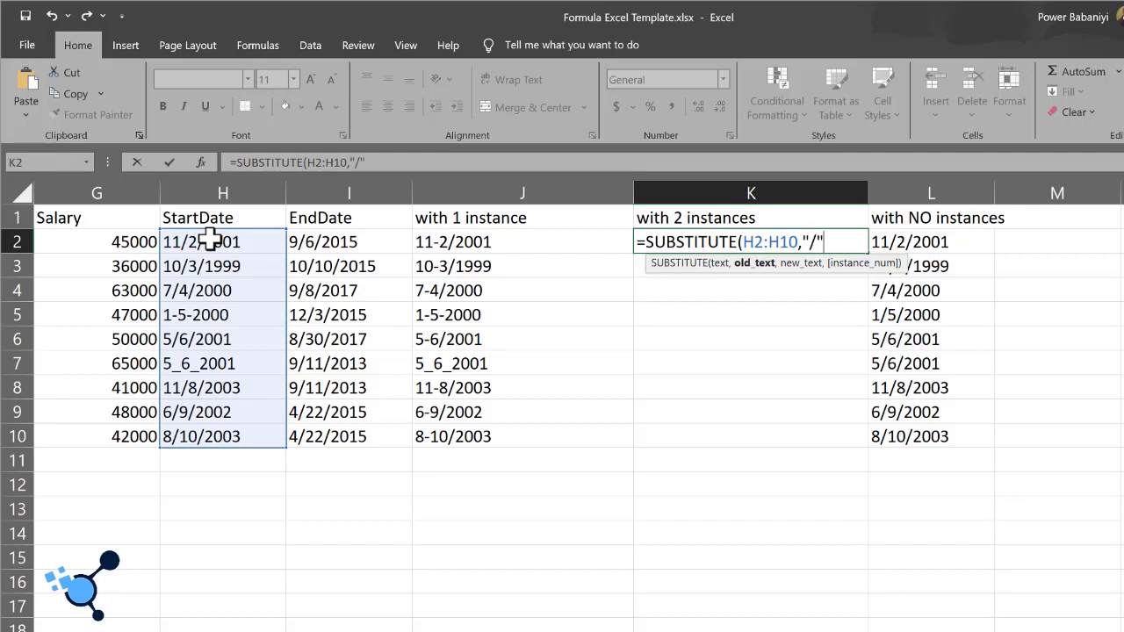
text(","-)
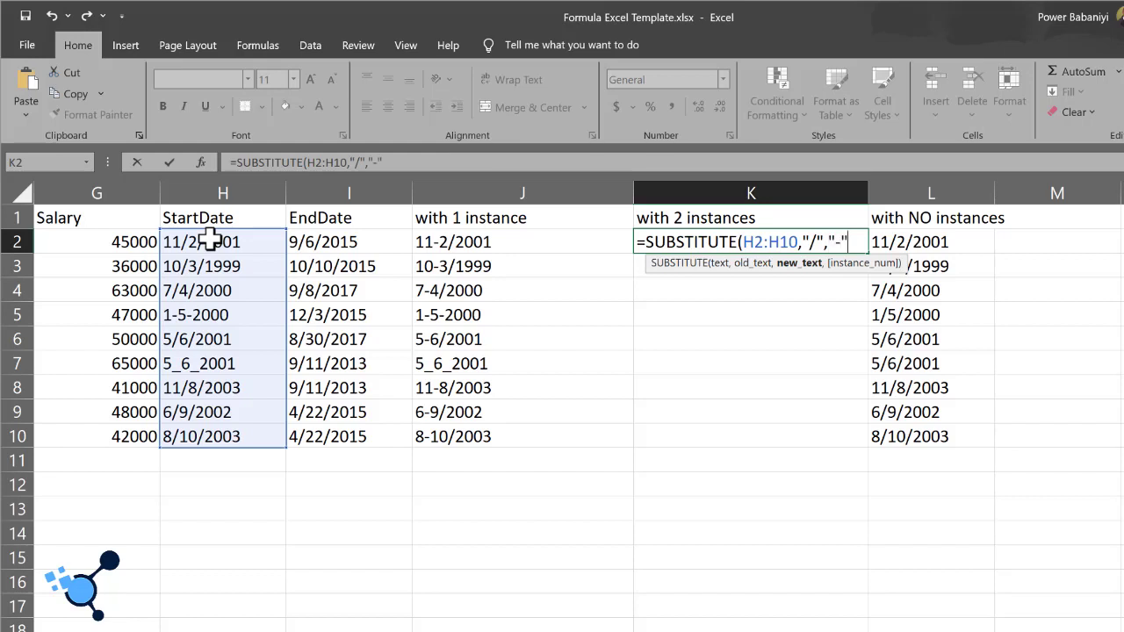
text(",)
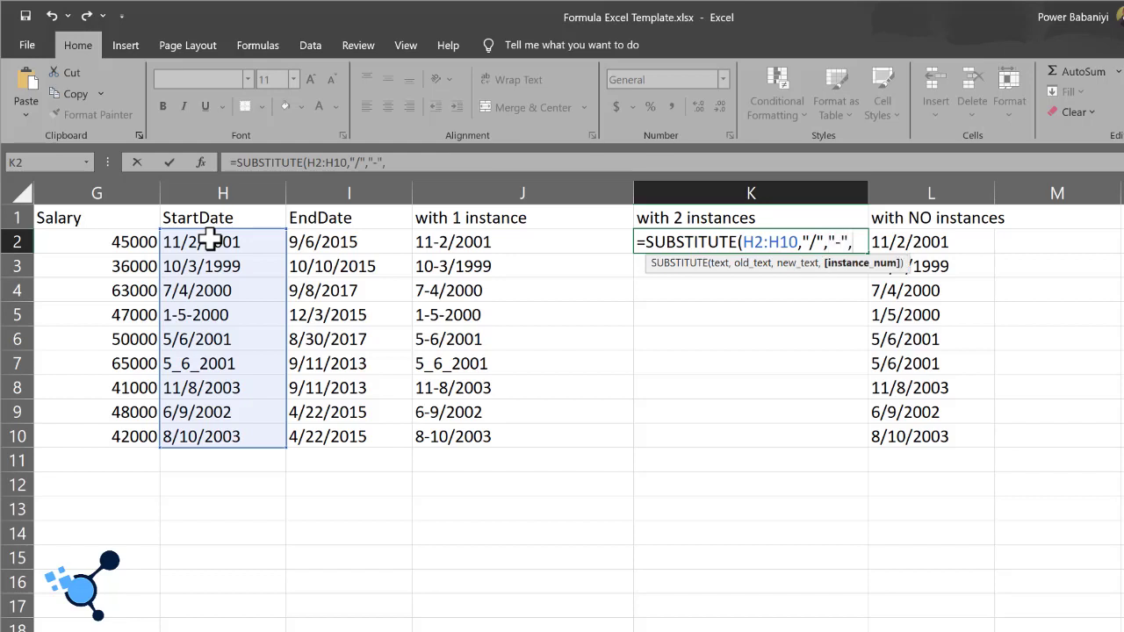
text(2))
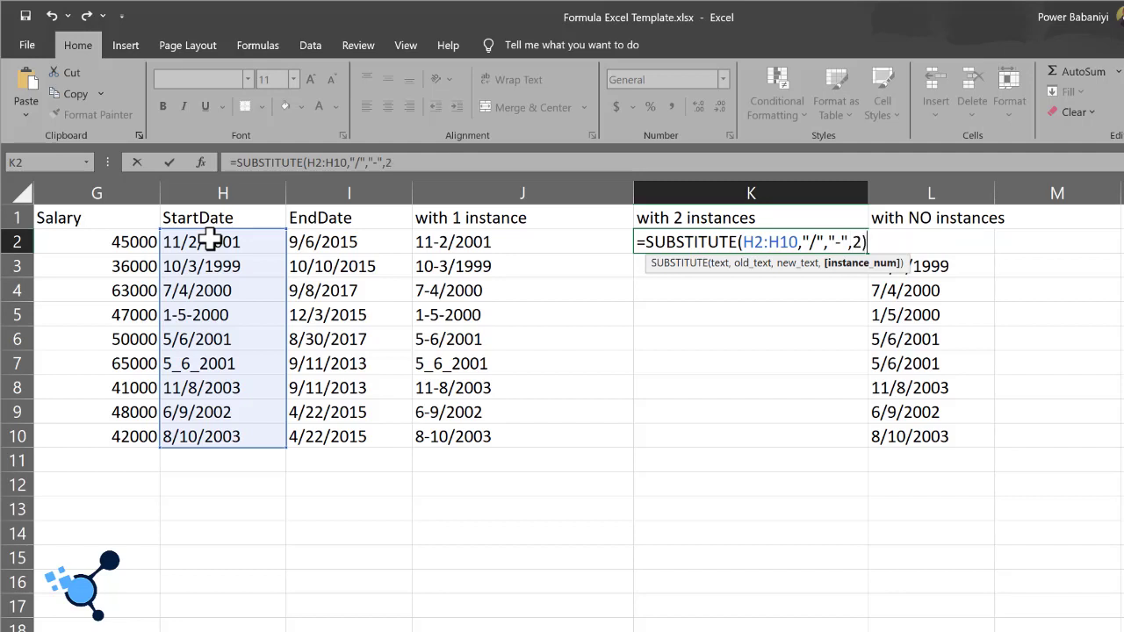
key(Return)
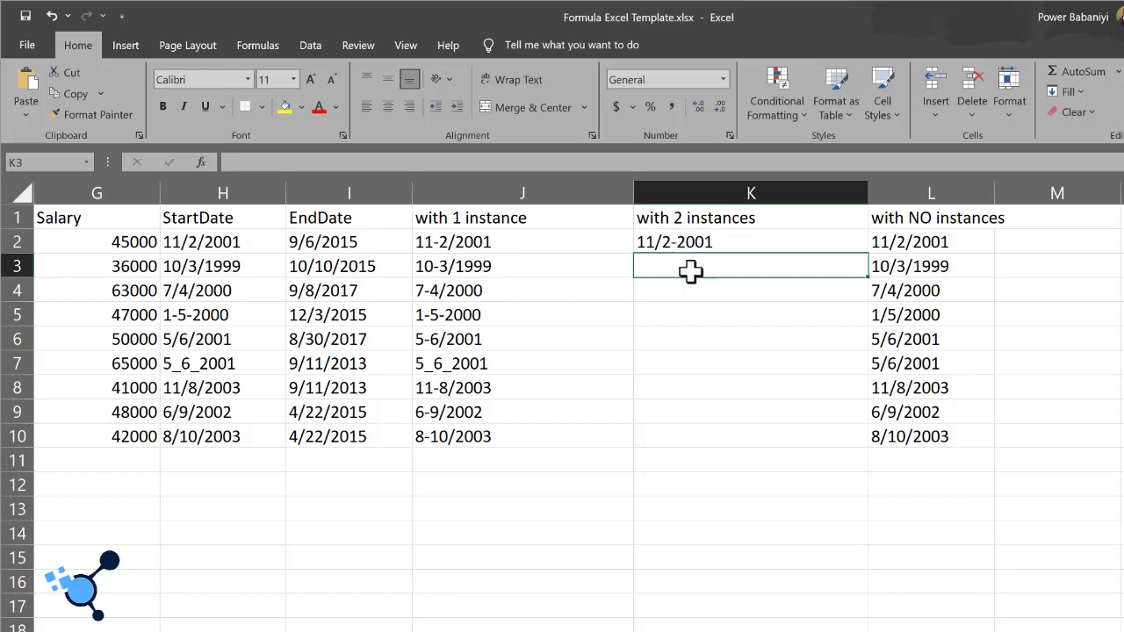
Step: Fill the K2 formula down to K10 and deselect the filled range
click(745, 244)
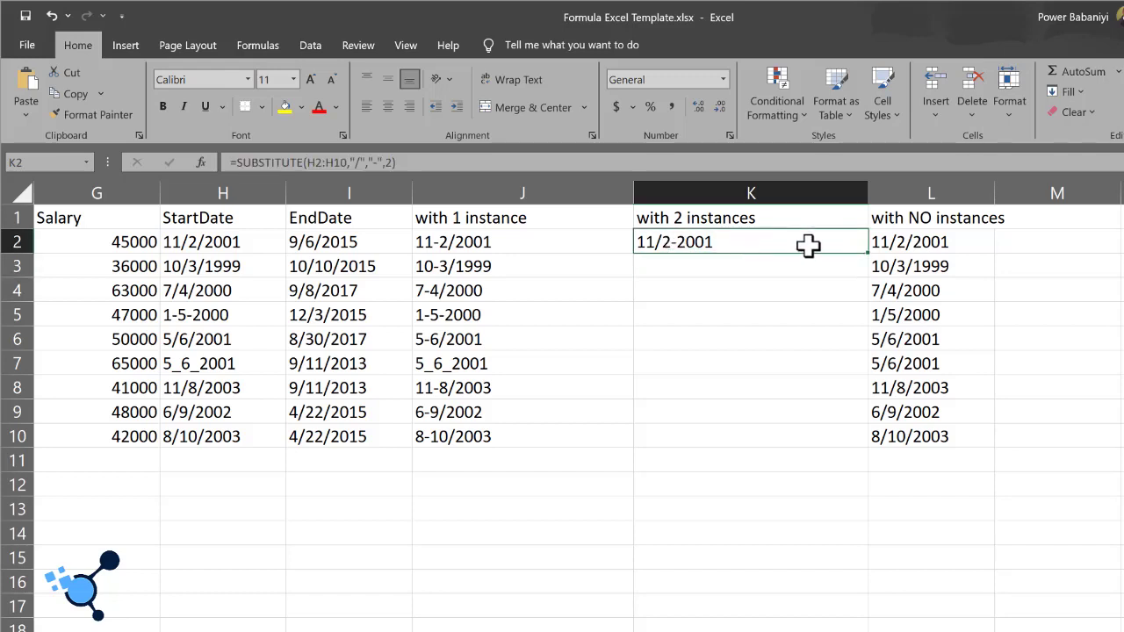
double_click(868, 254)
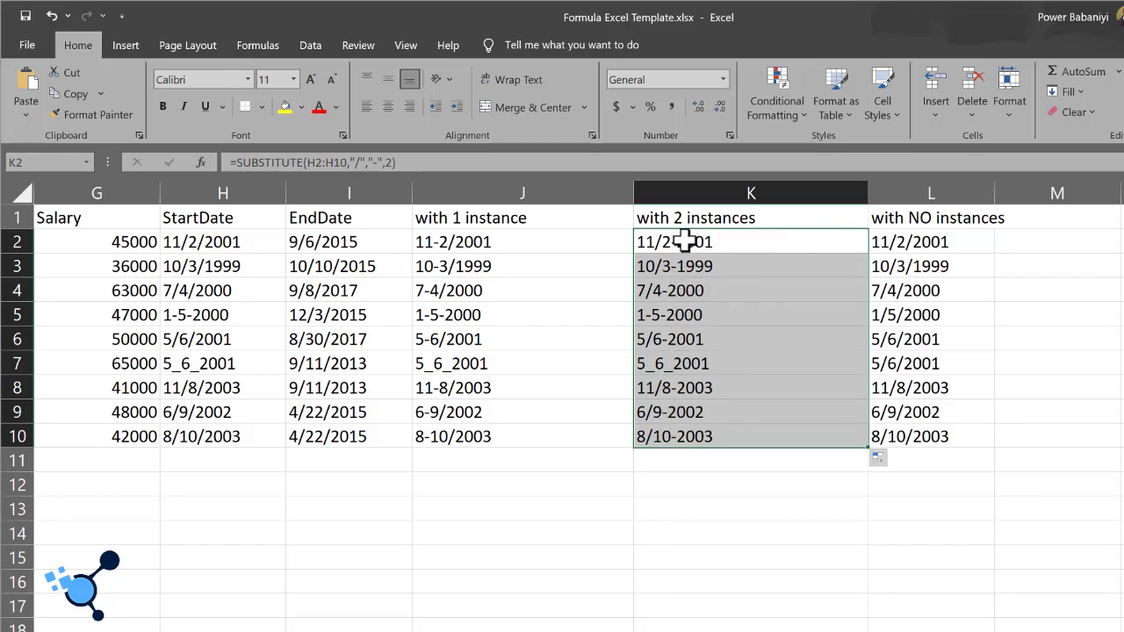
click(766, 486)
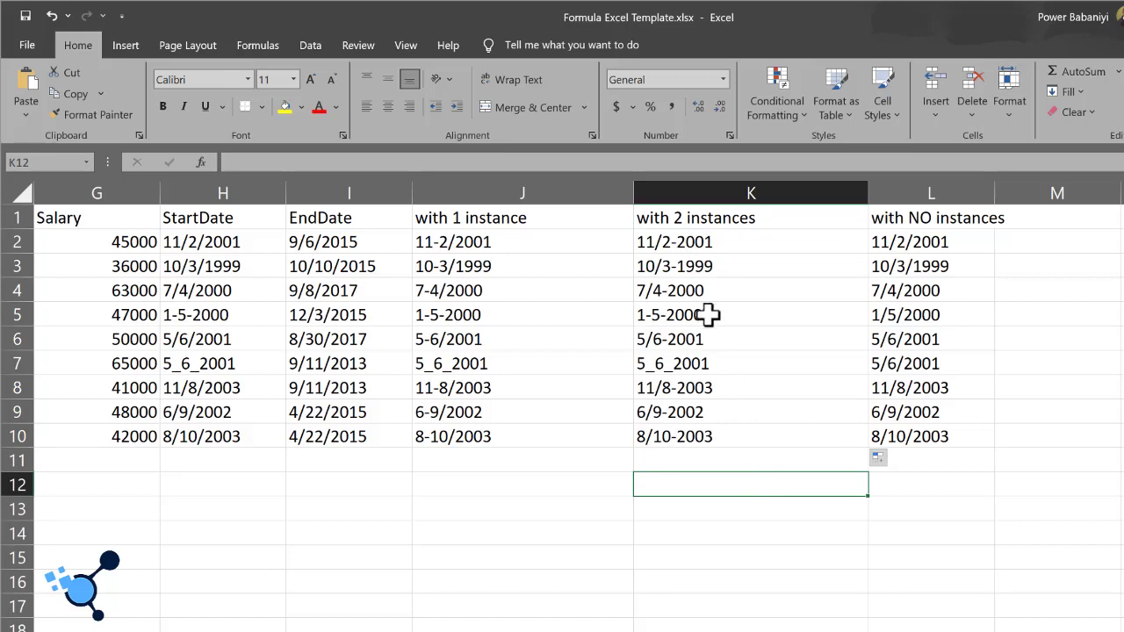